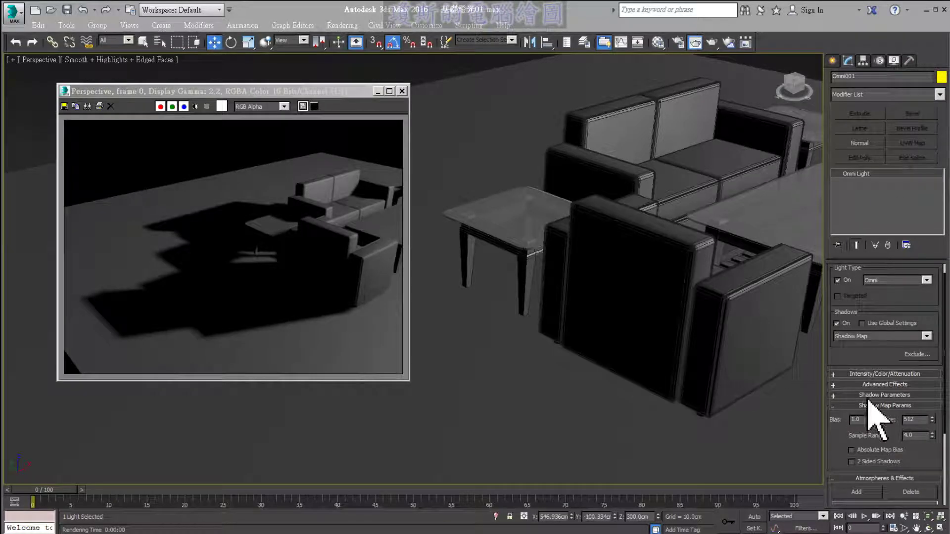
Step: Change the omni light's shadow map Bias from 1.0 to 10.0 and start marking the viewport
{"action": "mouse_move", "coordinate": [865, 418]}
{"action": "left_mouse_down"}
{"action": "mouse_move", "coordinate": [917, 414]}
{"action": "mouse_move", "coordinate": [855, 407]}
{"action": "mouse_move", "coordinate": [831, 382]}
{"action": "left_mouse_up"}
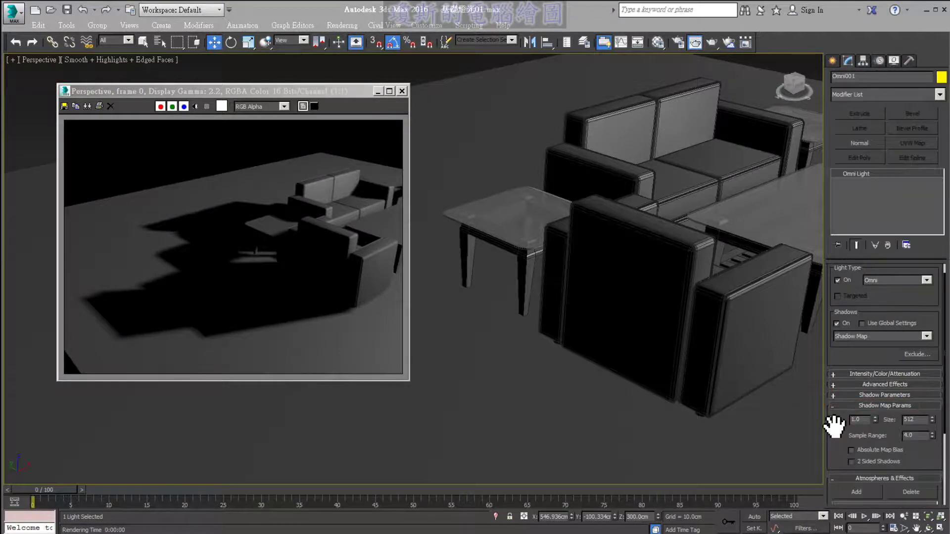
{"action": "left_click_drag", "start_coordinate": [831, 429], "coordinate": [848, 431]}
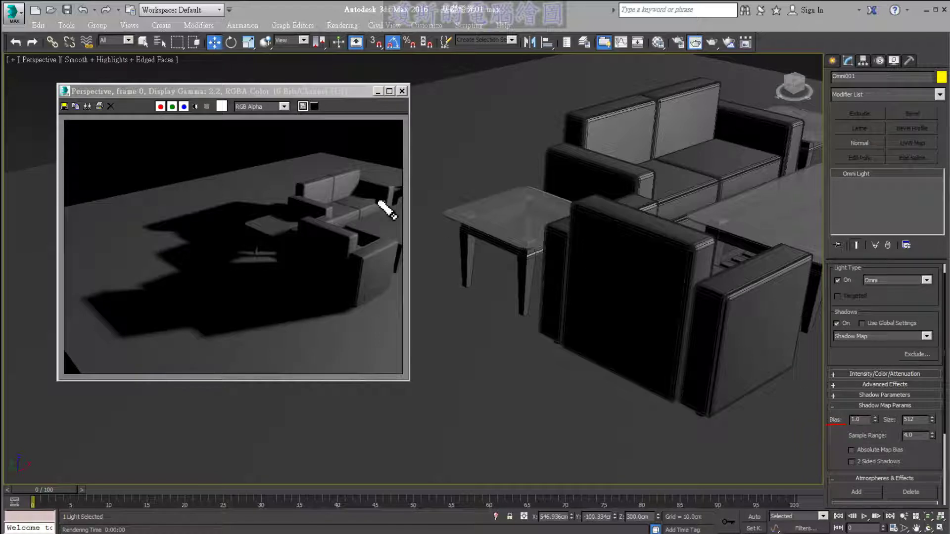
{"action": "left_click_drag", "start_coordinate": [438, 158], "coordinate": [438, 191]}
{"action": "mouse_move", "coordinate": [483, 149]}
{"action": "left_mouse_down"}
{"action": "mouse_move", "coordinate": [483, 203]}
{"action": "mouse_move", "coordinate": [489, 145]}
{"action": "left_mouse_up"}
{"action": "left_click_drag", "start_coordinate": [529, 174], "coordinate": [544, 190]}
{"action": "left_click_drag", "start_coordinate": [574, 158], "coordinate": [569, 201]}
Step: Draw marks over the furniture and its shadows in the viewport, then clear them
{"action": "mouse_move", "coordinate": [452, 259]}
{"action": "left_mouse_down"}
{"action": "mouse_move", "coordinate": [421, 300]}
{"action": "mouse_move", "coordinate": [449, 297]}
{"action": "left_mouse_up"}
{"action": "left_click_drag", "start_coordinate": [438, 317], "coordinate": [447, 368]}
{"action": "left_click_drag", "start_coordinate": [453, 336], "coordinate": [495, 374]}
{"action": "mouse_move", "coordinate": [443, 349]}
{"action": "left_mouse_down"}
{"action": "mouse_move", "coordinate": [490, 347]}
{"action": "mouse_move", "coordinate": [477, 364]}
{"action": "left_mouse_up"}
{"action": "left_click_drag", "start_coordinate": [505, 326], "coordinate": [546, 309]}
{"action": "left_click_drag", "start_coordinate": [533, 309], "coordinate": [530, 362]}
{"action": "mouse_move", "coordinate": [564, 317]}
{"action": "left_mouse_down"}
{"action": "mouse_move", "coordinate": [549, 342]}
{"action": "mouse_move", "coordinate": [584, 341]}
{"action": "left_mouse_up"}
{"action": "mouse_move", "coordinate": [606, 307]}
{"action": "left_mouse_down"}
{"action": "mouse_move", "coordinate": [591, 366]}
{"action": "mouse_move", "coordinate": [609, 356]}
{"action": "left_mouse_up"}
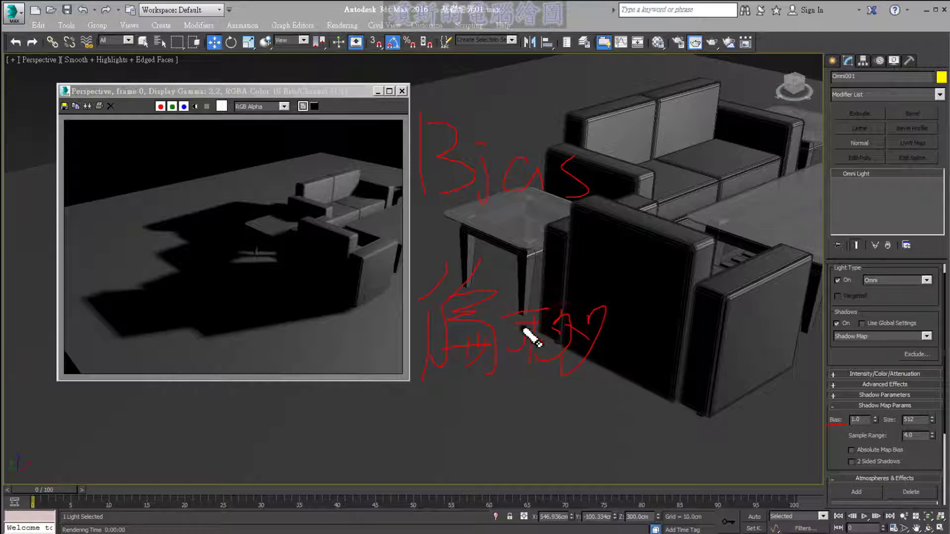
{"action": "mouse_move", "coordinate": [643, 292]}
{"action": "left_mouse_down"}
{"action": "mouse_move", "coordinate": [614, 328]}
{"action": "mouse_move", "coordinate": [616, 398]}
{"action": "left_mouse_up"}
{"action": "mouse_move", "coordinate": [626, 322]}
{"action": "left_mouse_down"}
{"action": "mouse_move", "coordinate": [680, 321]}
{"action": "mouse_move", "coordinate": [649, 319]}
{"action": "left_mouse_up"}
{"action": "mouse_move", "coordinate": [644, 342]}
{"action": "left_mouse_down"}
{"action": "mouse_move", "coordinate": [638, 379]}
{"action": "mouse_move", "coordinate": [675, 381]}
{"action": "mouse_move", "coordinate": [670, 366]}
{"action": "mouse_move", "coordinate": [707, 377]}
{"action": "left_mouse_up"}
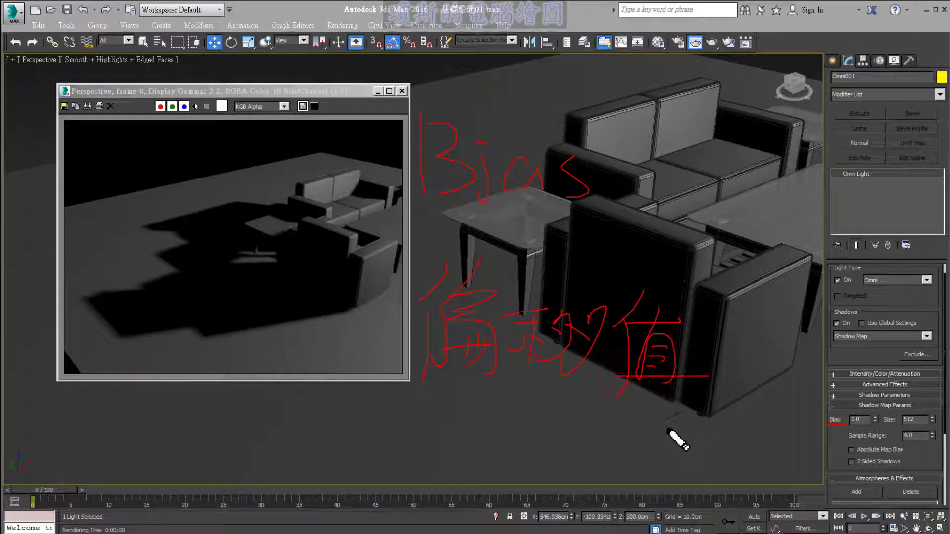
{"action": "key", "text": "Escape"}
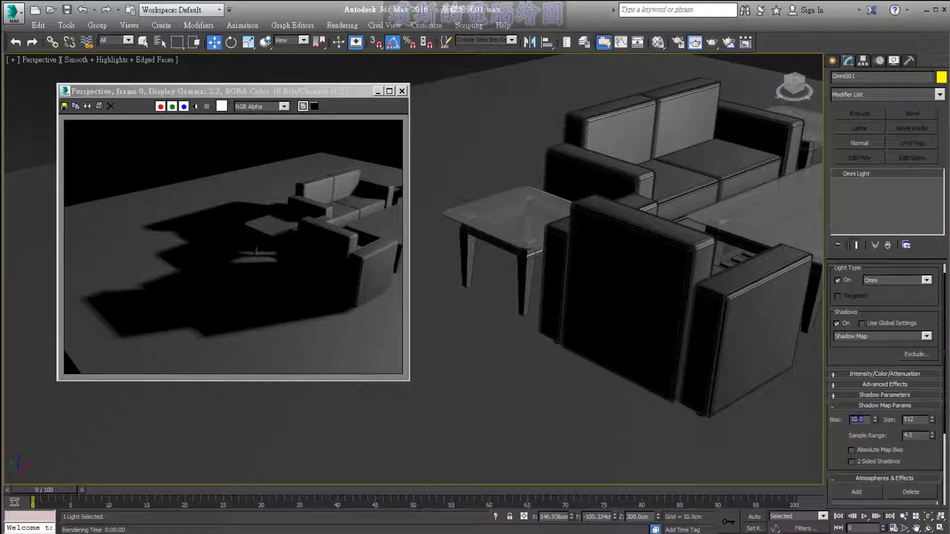
Step: Render at Bias 10.0 and place a cloned copy of the render beside the original
{"action": "left_click", "coordinate": [713, 48]}
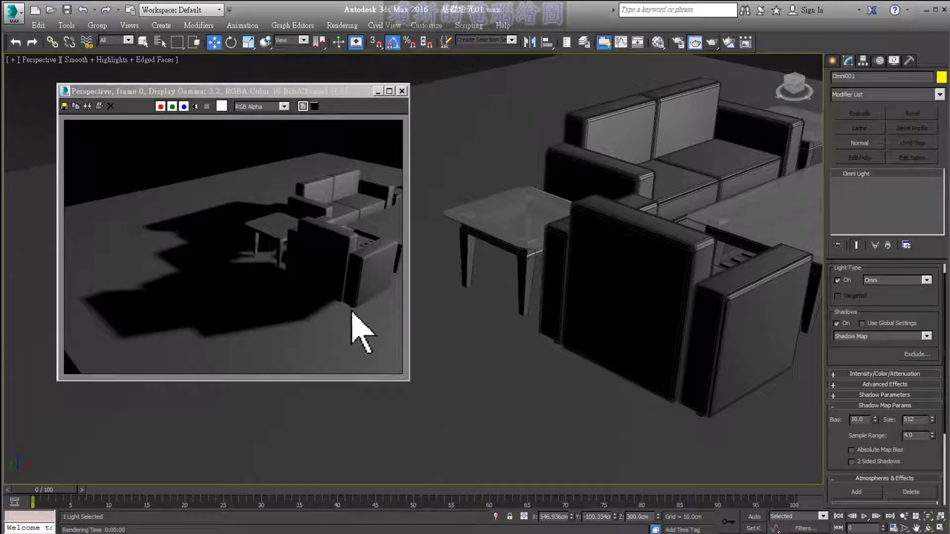
{"action": "mouse_move", "coordinate": [339, 329]}
{"action": "left_mouse_down"}
{"action": "mouse_move", "coordinate": [371, 314]}
{"action": "mouse_move", "coordinate": [322, 313]}
{"action": "mouse_move", "coordinate": [366, 308]}
{"action": "left_mouse_up"}
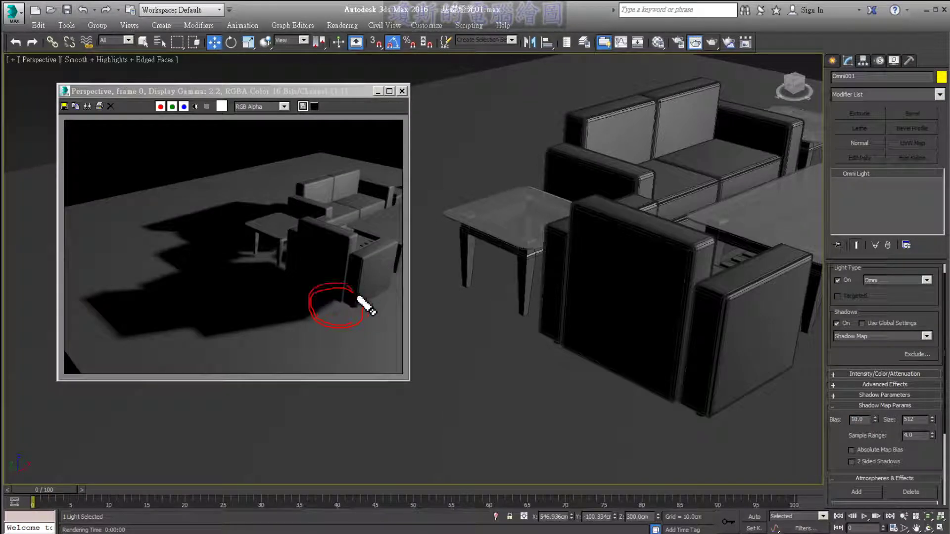
{"action": "key", "text": "Escape"}
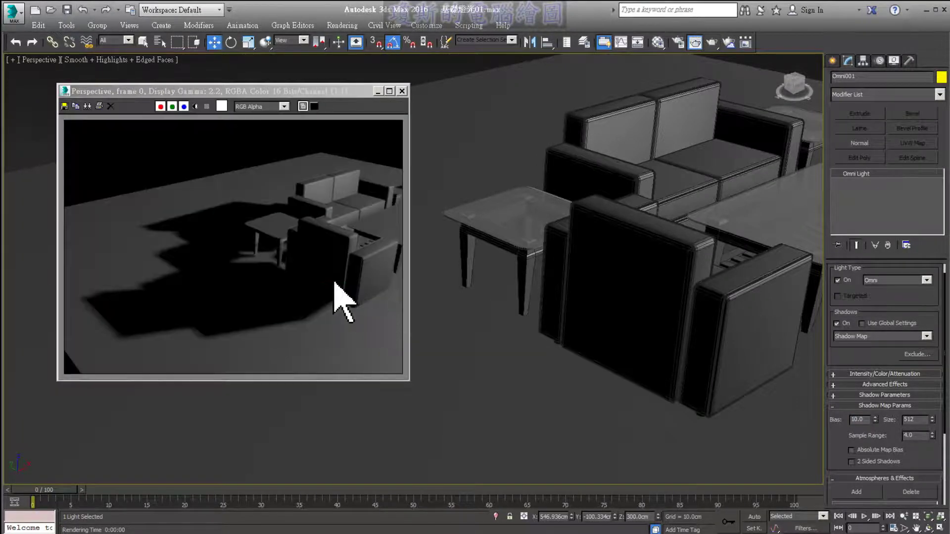
{"action": "left_click", "coordinate": [87, 106]}
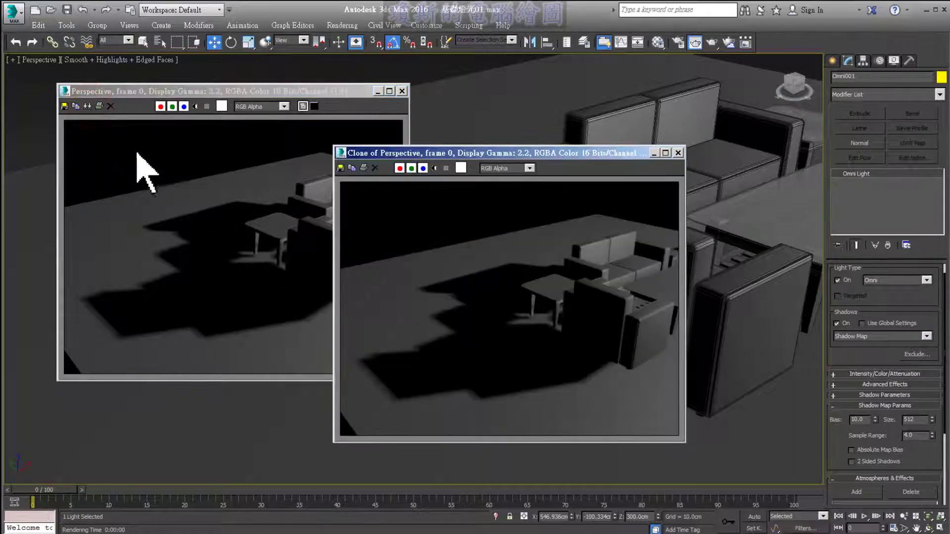
{"action": "left_click_drag", "start_coordinate": [368, 153], "coordinate": [471, 92]}
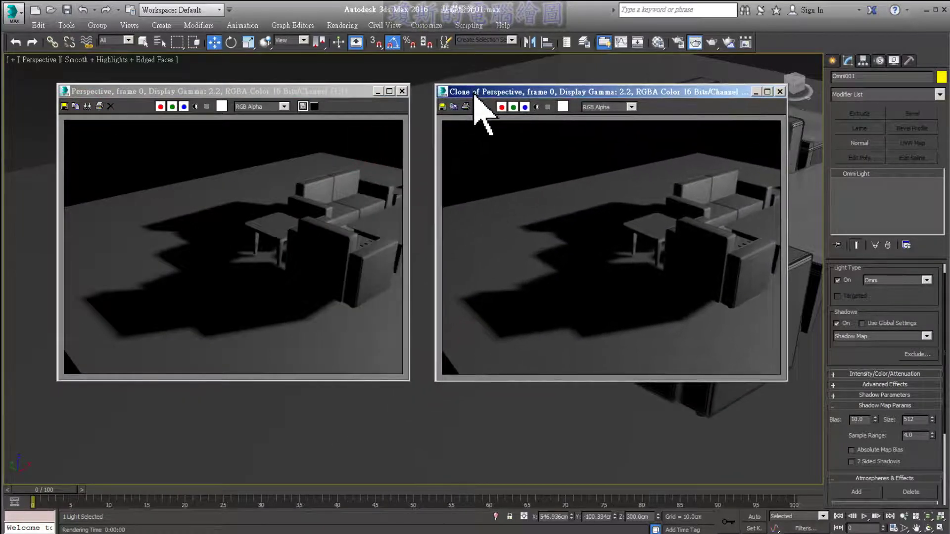
{"action": "double_click", "coordinate": [861, 420]}
Step: Change Bias to 30.0 and re-render, showing shadows pulled away from the furniture
{"action": "type", "text": "3"}
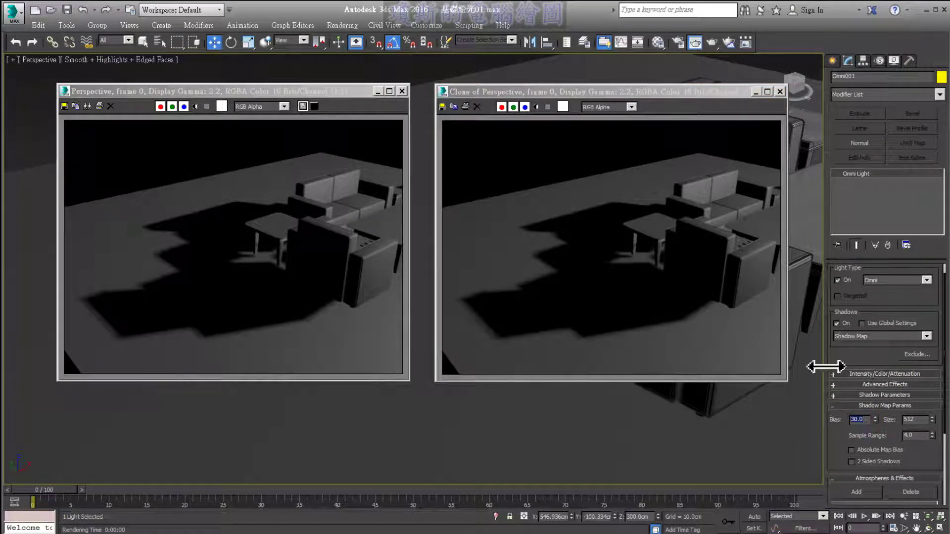
{"action": "left_click", "coordinate": [697, 43]}
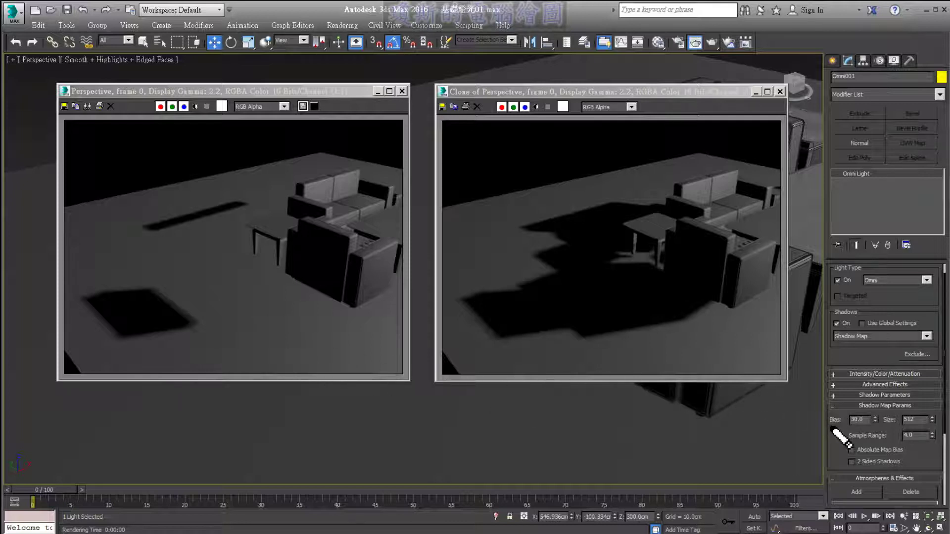
{"action": "left_click_drag", "start_coordinate": [860, 409], "coordinate": [867, 413]}
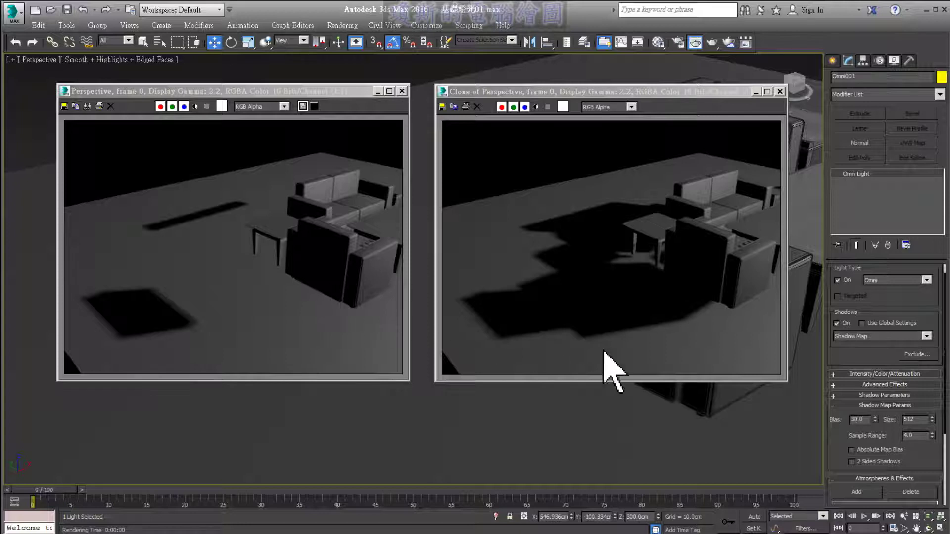
{"action": "double_click", "coordinate": [860, 419]}
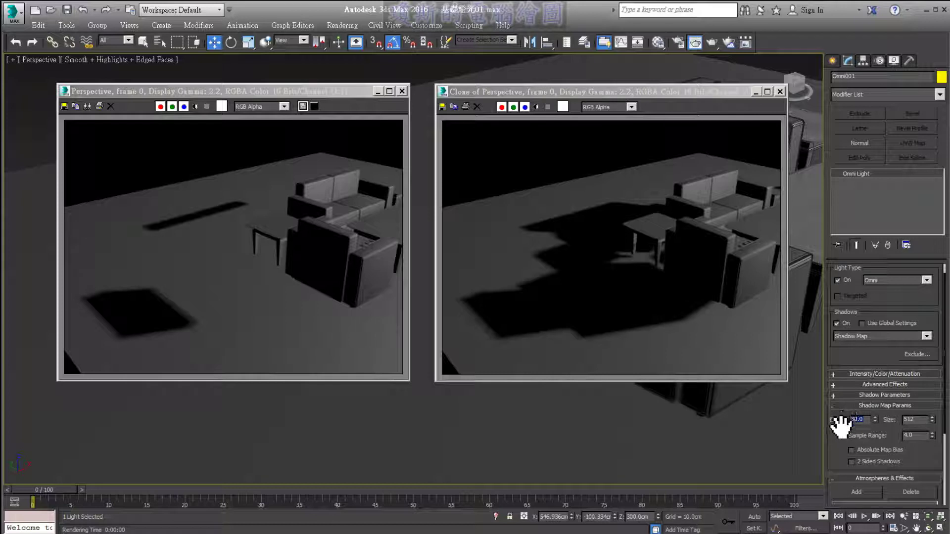
Step: Set Bias to 0.1 and re-render, comparing the tight sofa shadows against the cloned render
{"action": "type", "text": "0.1"}
{"action": "key", "text": "Return"}
{"action": "left_click", "coordinate": [713, 48]}
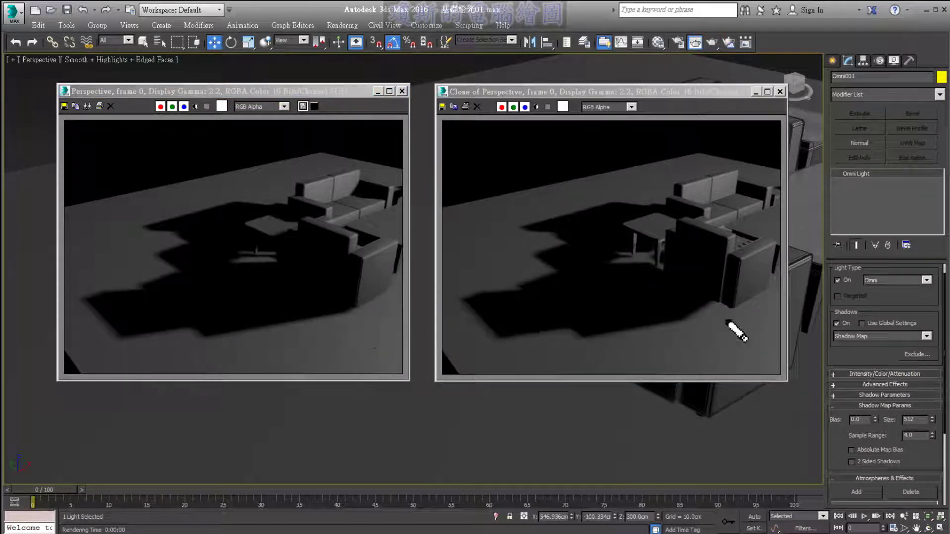
{"action": "mouse_move", "coordinate": [700, 314]}
{"action": "left_mouse_down"}
{"action": "mouse_move", "coordinate": [713, 324]}
{"action": "mouse_move", "coordinate": [700, 341]}
{"action": "left_mouse_up"}
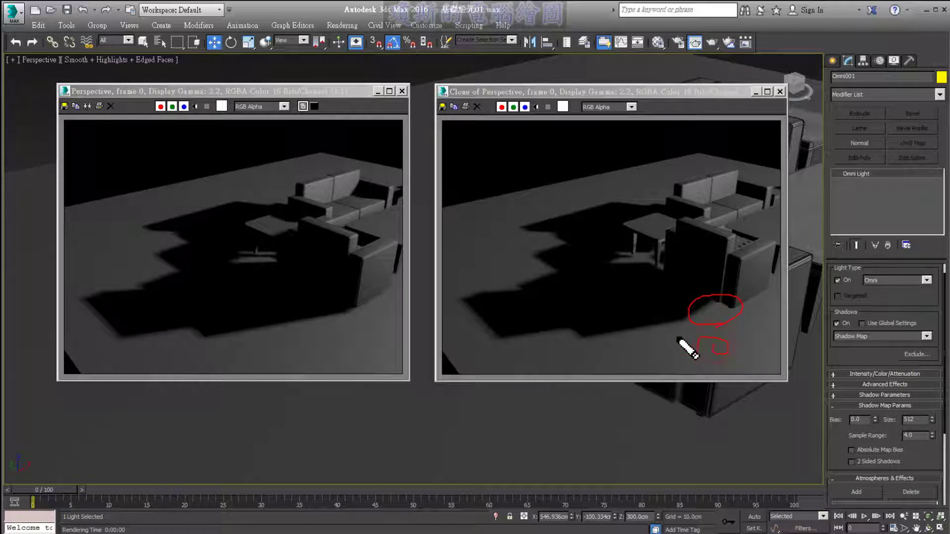
{"action": "left_click_drag", "start_coordinate": [365, 307], "coordinate": [314, 307]}
{"action": "left_click_drag", "start_coordinate": [336, 344], "coordinate": [346, 366]}
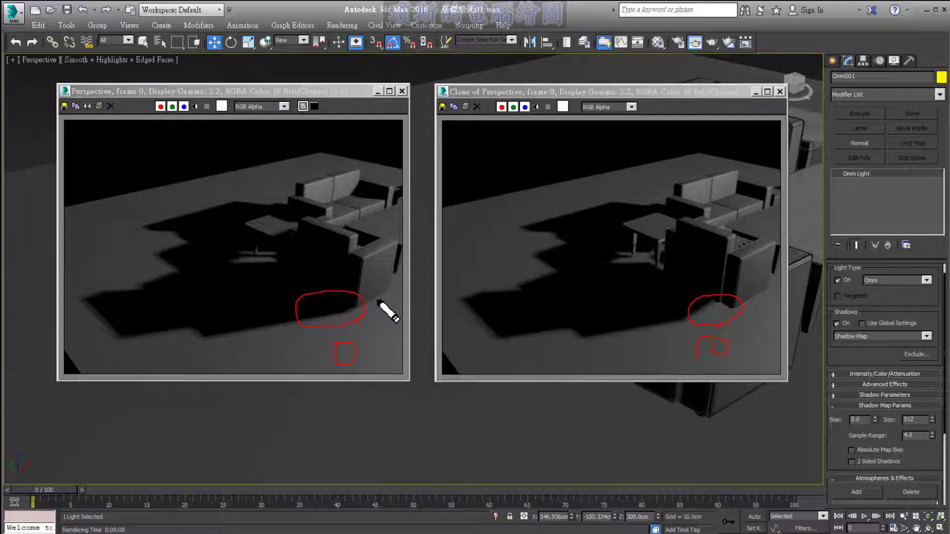
{"action": "left_click_drag", "start_coordinate": [350, 308], "coordinate": [333, 315]}
{"action": "key", "text": "Escape"}
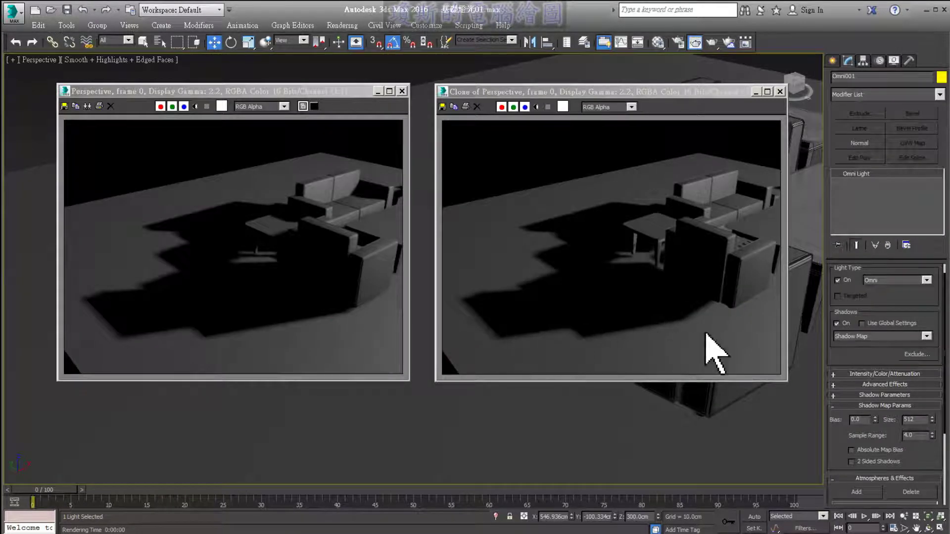
{"action": "key", "text": "ctrl+2"}
{"action": "mouse_move", "coordinate": [910, 418]}
{"action": "left_mouse_down"}
{"action": "mouse_move", "coordinate": [882, 428]}
{"action": "mouse_move", "coordinate": [899, 414]}
{"action": "left_mouse_up"}
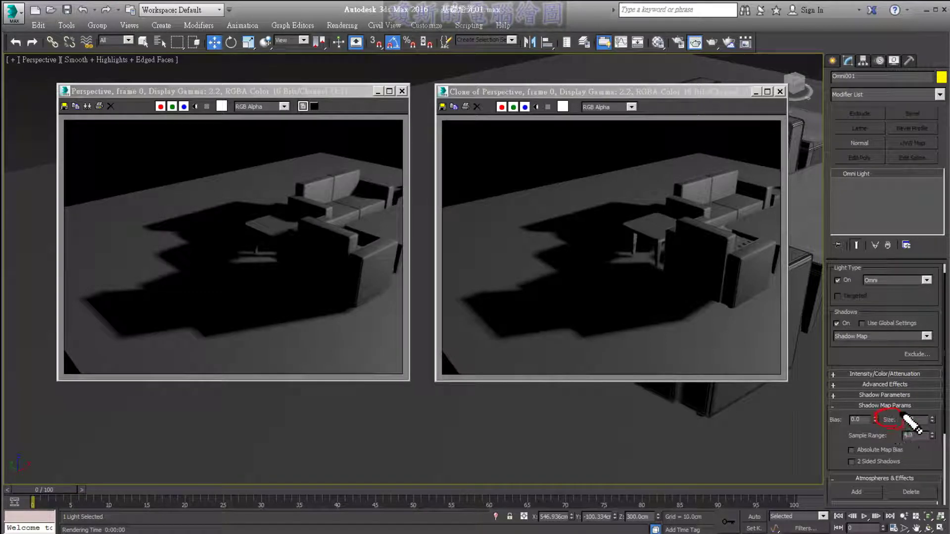
Step: Set shadow map Size to 1 and re-render, leaving almost no visible shadows
{"action": "key", "text": "Escape"}
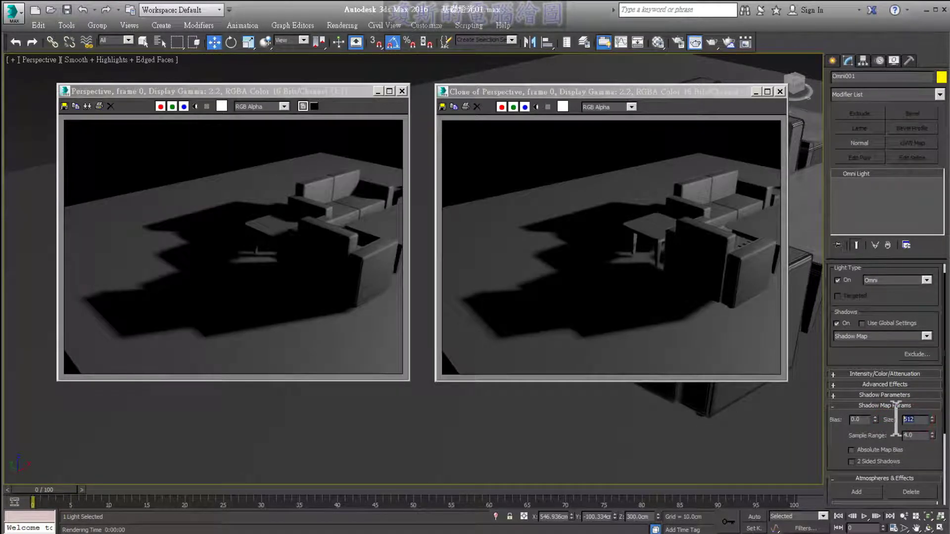
{"action": "double_click", "coordinate": [910, 419]}
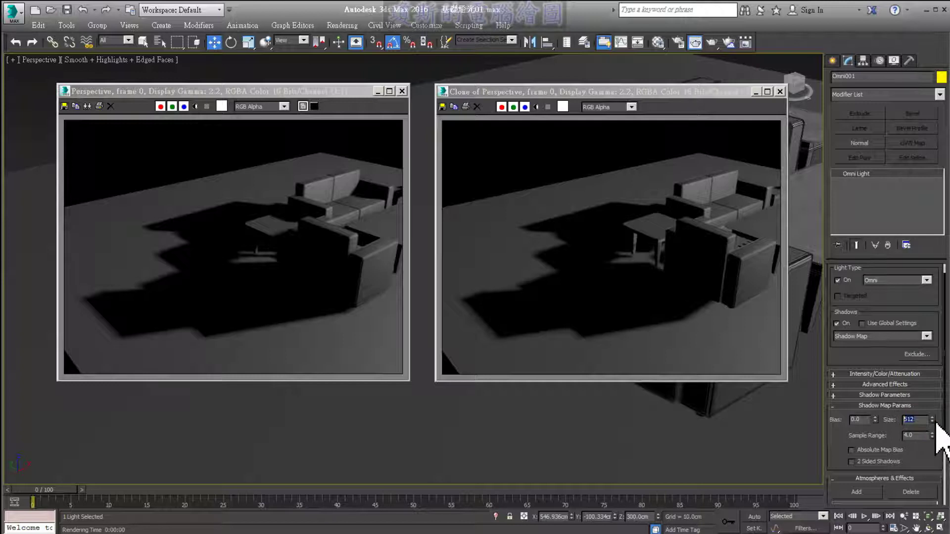
{"action": "left_click_drag", "start_coordinate": [934, 413], "coordinate": [943, 427]}
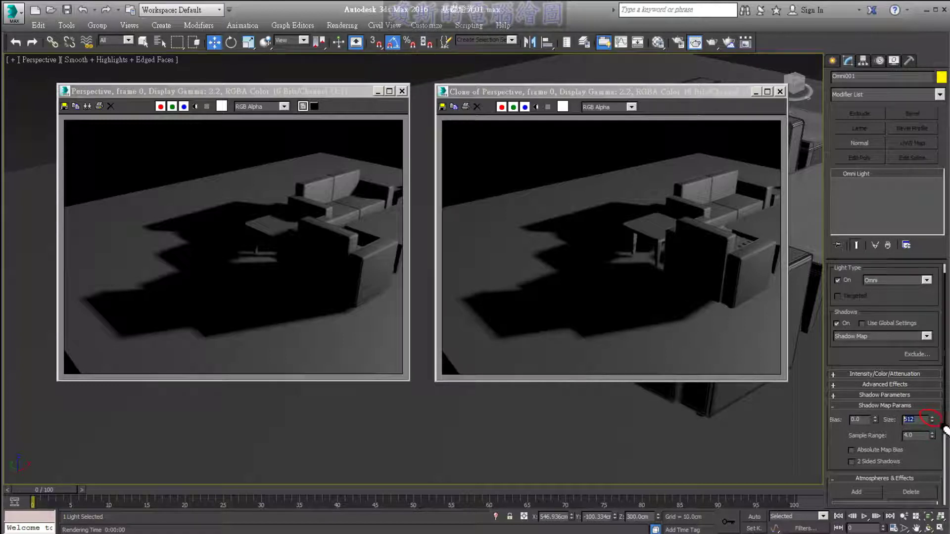
{"action": "key", "text": "Escape"}
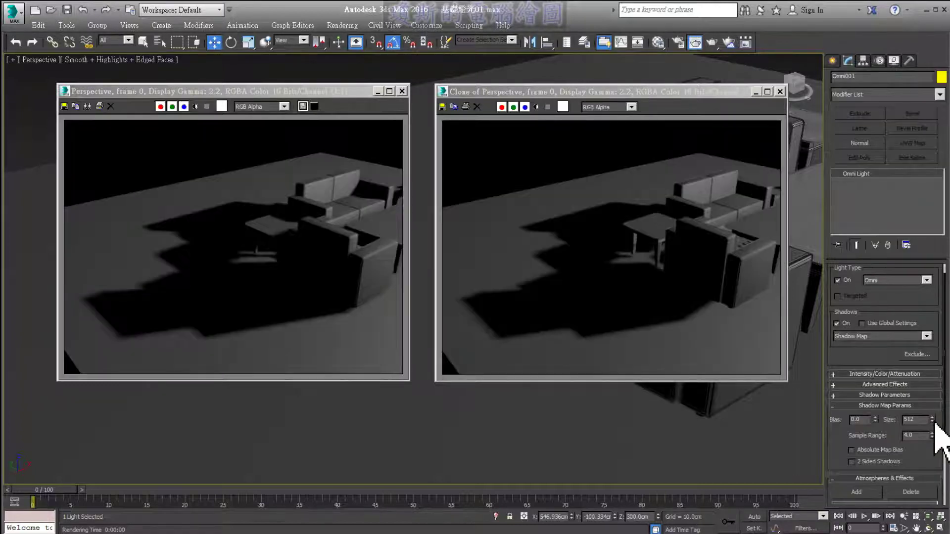
{"action": "type", "text": "1"}
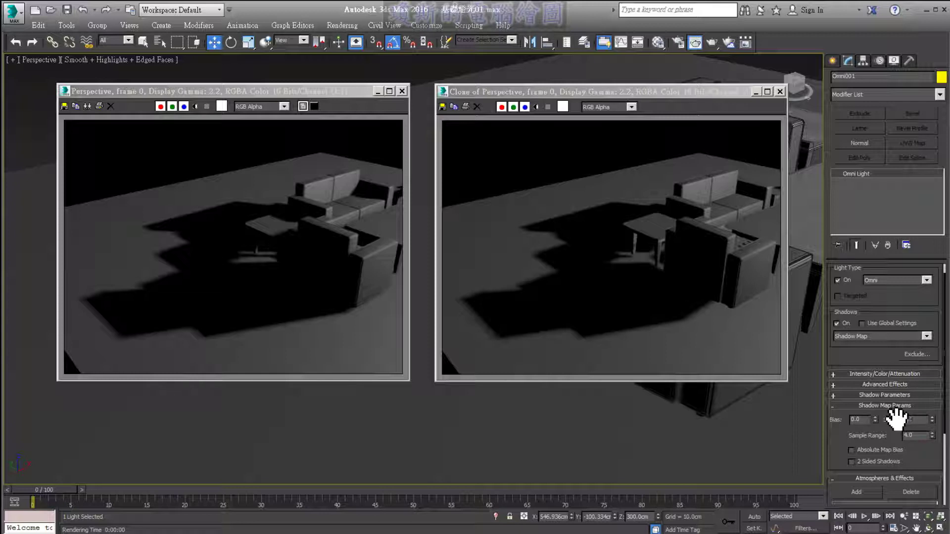
{"action": "left_click_drag", "start_coordinate": [894, 428], "coordinate": [914, 425]}
{"action": "left_click", "coordinate": [711, 42]}
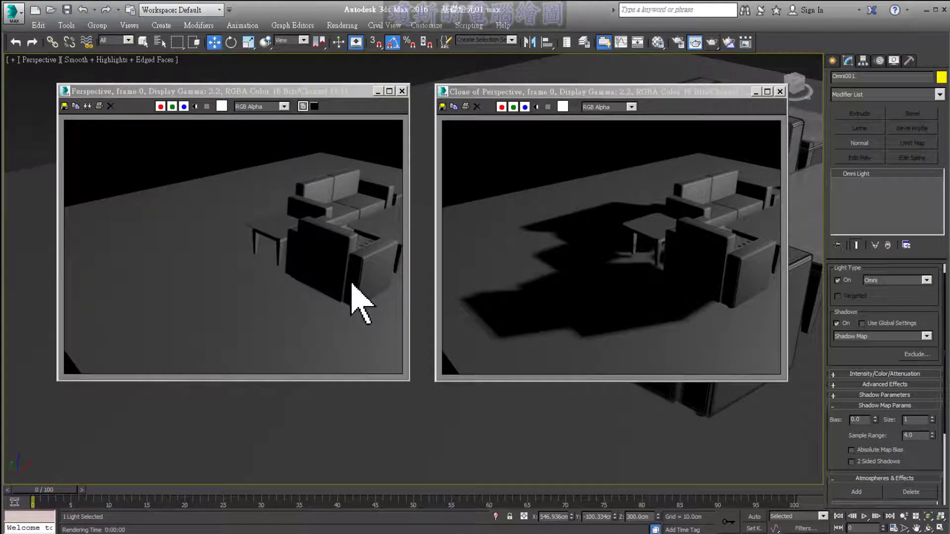
Step: Close the cloned render and set shadow map Size to 10
{"action": "left_click", "coordinate": [780, 92]}
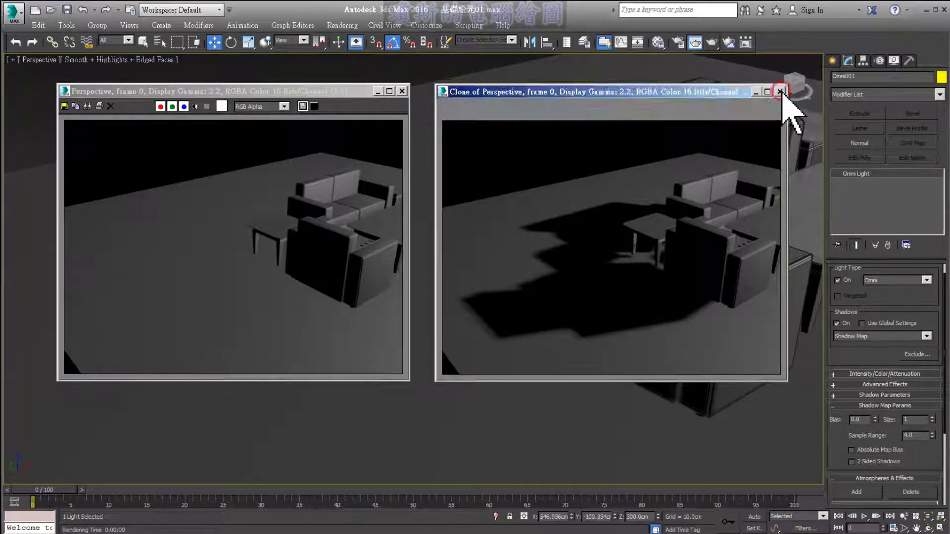
{"action": "type", "text": "0"}
{"action": "key", "text": "Return"}
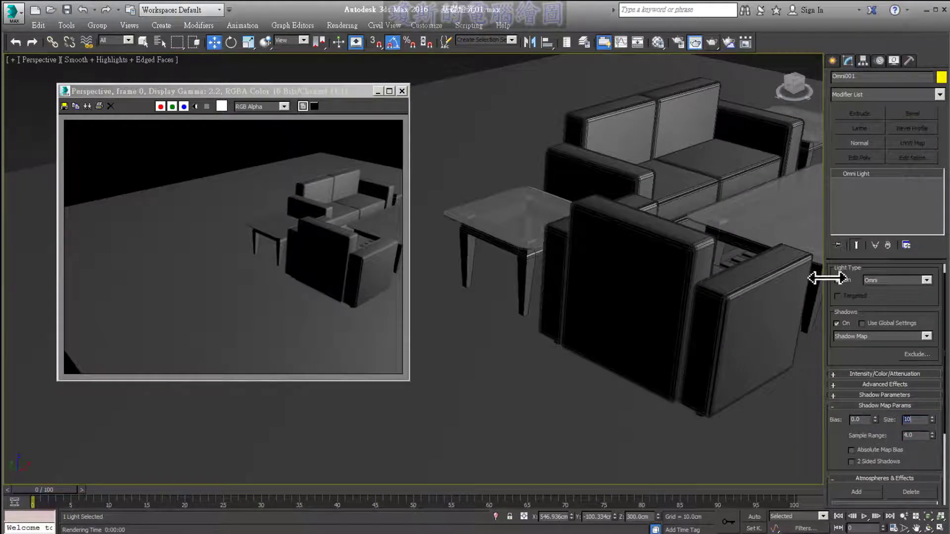
Step: Render at shadow map Size 10, then at Size 30
{"action": "left_click", "coordinate": [713, 44]}
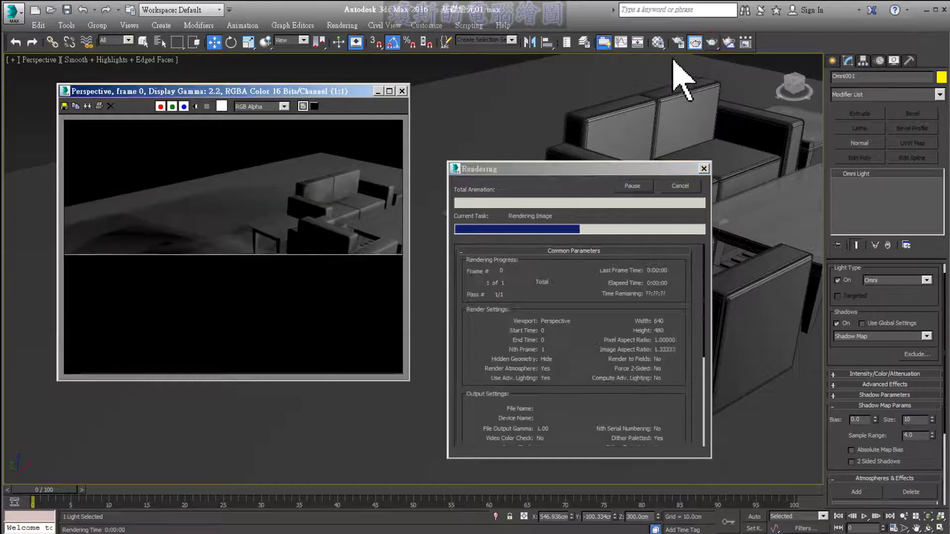
{"action": "left_click_drag", "start_coordinate": [240, 186], "coordinate": [267, 197]}
{"action": "left_click_drag", "start_coordinate": [206, 226], "coordinate": [311, 310]}
{"action": "left_click_drag", "start_coordinate": [242, 265], "coordinate": [200, 206]}
{"action": "key", "text": "Escape"}
{"action": "double_click", "coordinate": [911, 420]}
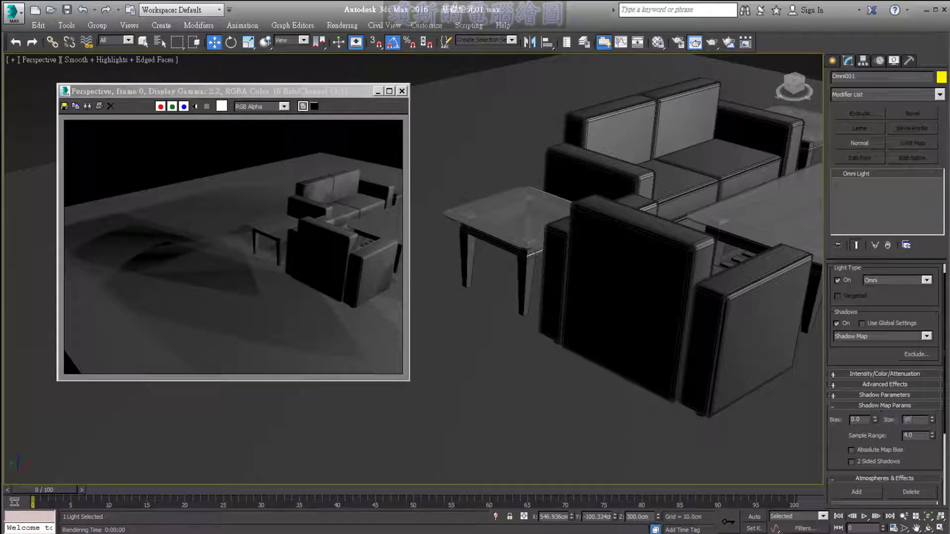
{"action": "left_click", "coordinate": [712, 42]}
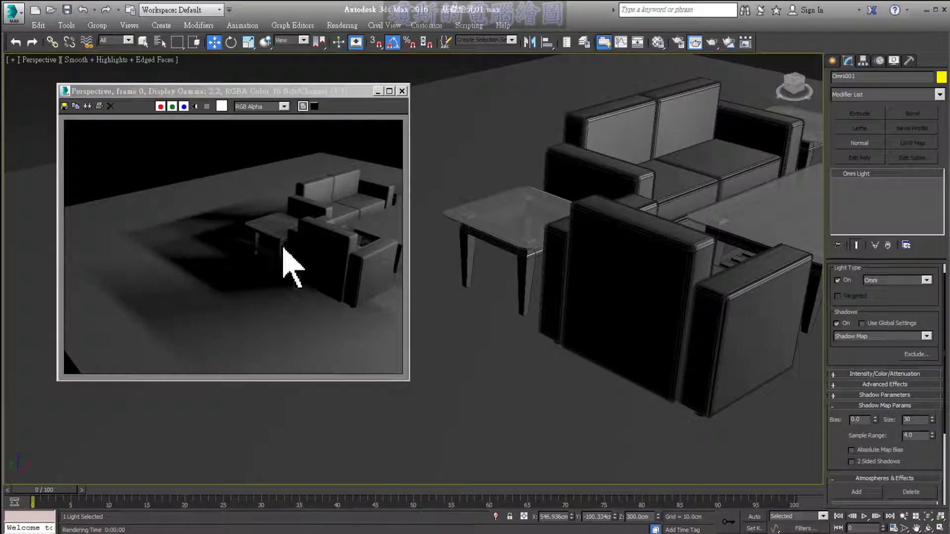
Step: Render at shadow map Sizes 60, 100 and 300 to compare shadow sharpness
{"action": "double_click", "coordinate": [910, 420]}
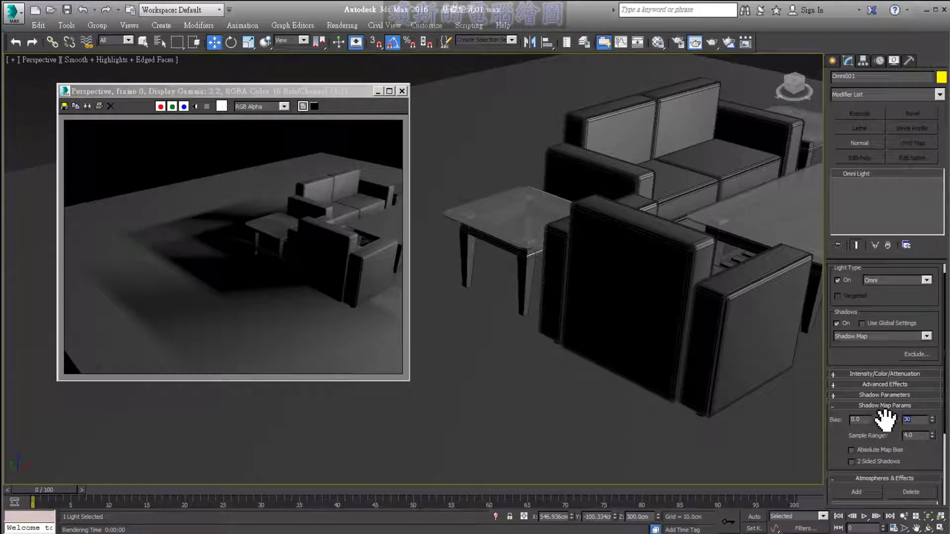
{"action": "key", "text": "BackSpace"}
{"action": "left_click", "coordinate": [712, 43]}
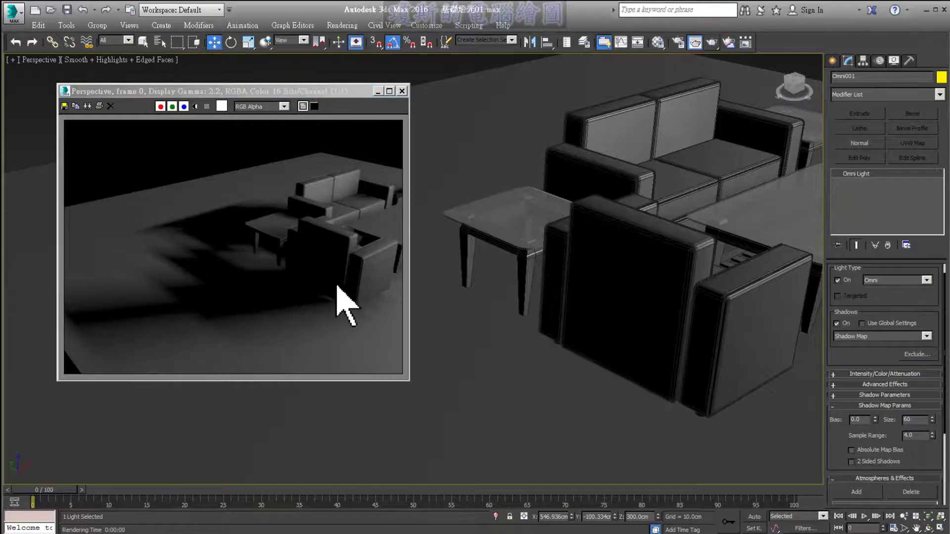
{"action": "double_click", "coordinate": [910, 419]}
{"action": "type", "text": "512"}
{"action": "left_click", "coordinate": [712, 42]}
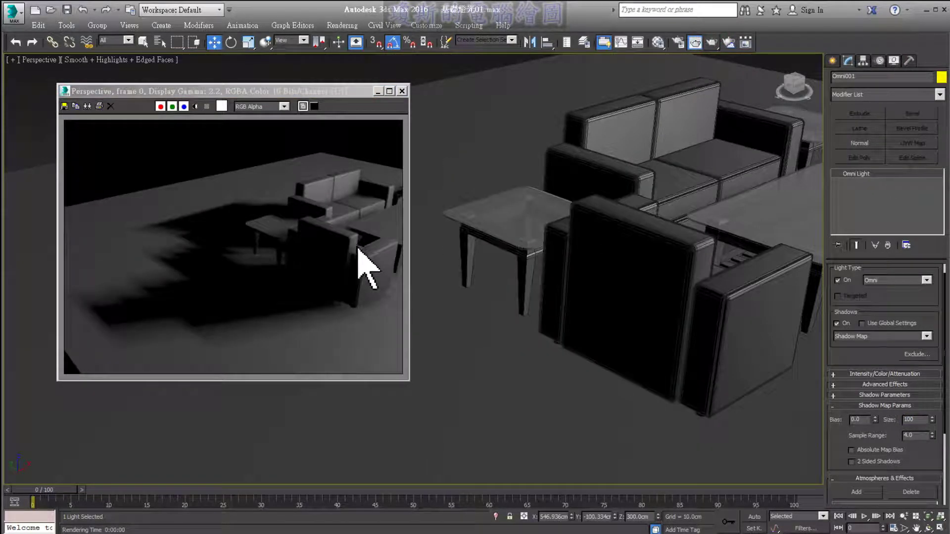
{"action": "double_click", "coordinate": [915, 420]}
{"action": "type", "text": "5"}
{"action": "left_click", "coordinate": [712, 45]}
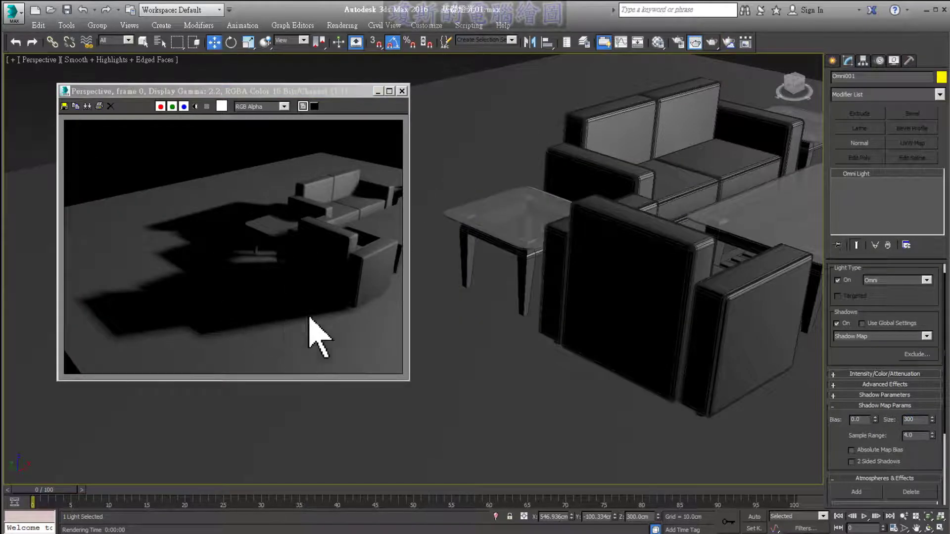
Step: Set shadow map Size to 1000 and render the scene
{"action": "double_click", "coordinate": [914, 419]}
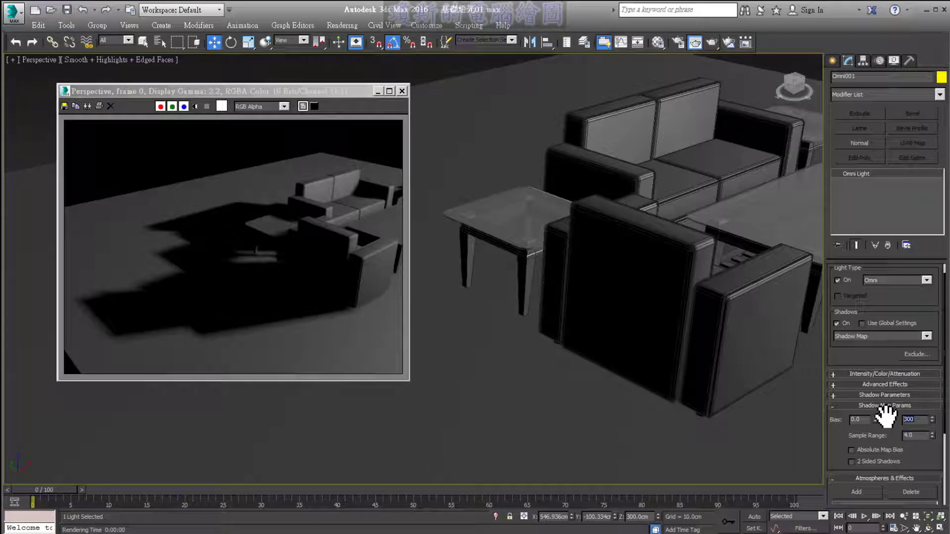
{"action": "key", "text": "BackSpace"}
{"action": "type", "text": "100"}
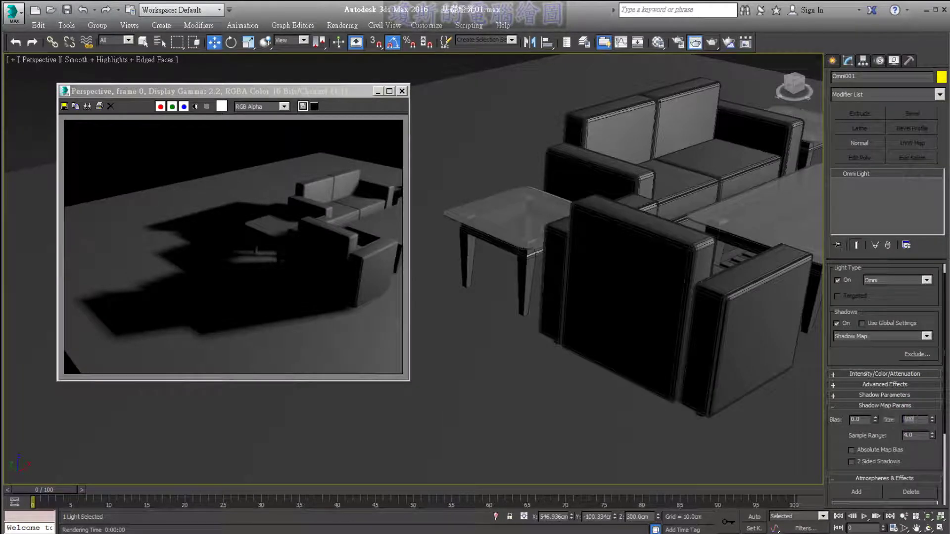
{"action": "type", "text": "0"}
{"action": "left_click", "coordinate": [712, 43]}
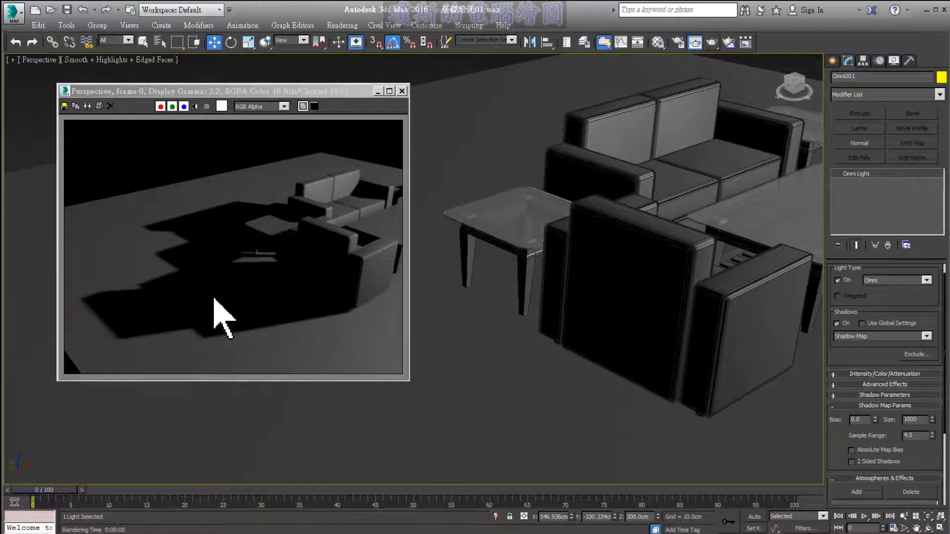
Step: Clone the Size 1000 render beside the original and mark its shadow edges
{"action": "left_click", "coordinate": [89, 107]}
{"action": "mouse_move", "coordinate": [376, 153]}
{"action": "left_mouse_down"}
{"action": "mouse_move", "coordinate": [459, 115]}
{"action": "mouse_move", "coordinate": [466, 89]}
{"action": "left_mouse_up"}
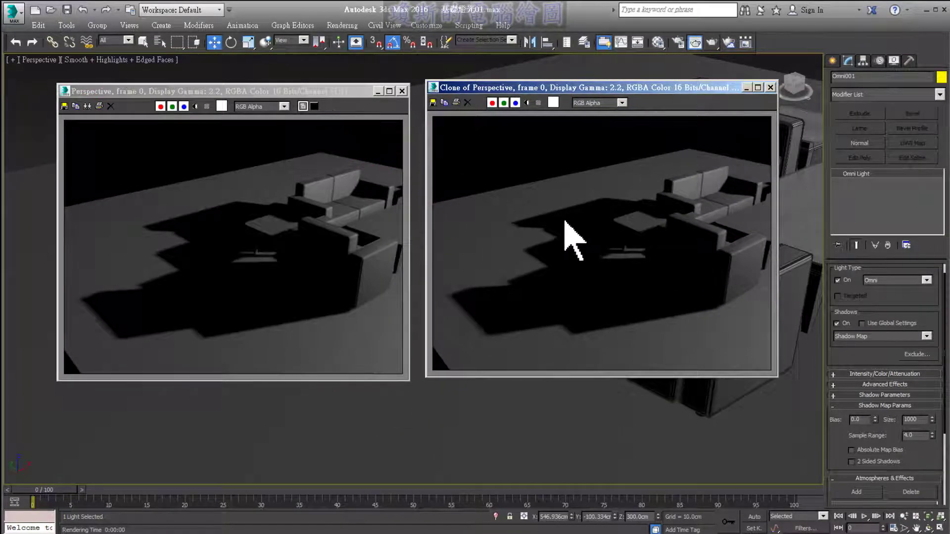
{"action": "mouse_move", "coordinate": [570, 362]}
{"action": "left_mouse_down"}
{"action": "mouse_move", "coordinate": [603, 369]}
{"action": "mouse_move", "coordinate": [472, 383]}
{"action": "left_mouse_up"}
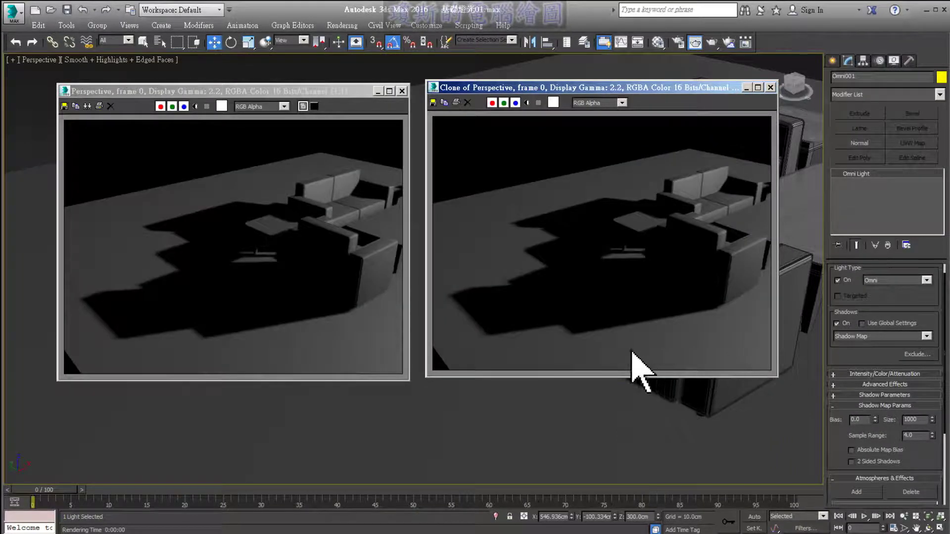
{"action": "mouse_move", "coordinate": [516, 309]}
{"action": "left_mouse_down"}
{"action": "mouse_move", "coordinate": [518, 344]}
{"action": "mouse_move", "coordinate": [551, 312]}
{"action": "left_mouse_up"}
{"action": "left_click_drag", "start_coordinate": [562, 303], "coordinate": [606, 304]}
{"action": "mouse_move", "coordinate": [211, 352]}
{"action": "left_mouse_down"}
{"action": "mouse_move", "coordinate": [170, 360]}
{"action": "mouse_move", "coordinate": [116, 339]}
{"action": "mouse_move", "coordinate": [258, 344]}
{"action": "left_mouse_up"}
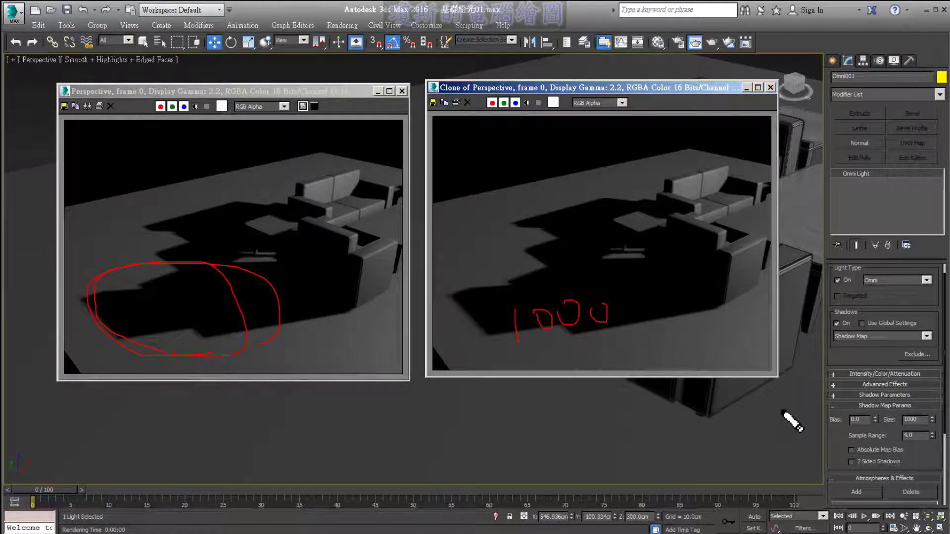
{"action": "key", "text": "Escape"}
Step: Set shadow map Size to 4000 and render the scene
{"action": "double_click", "coordinate": [923, 420]}
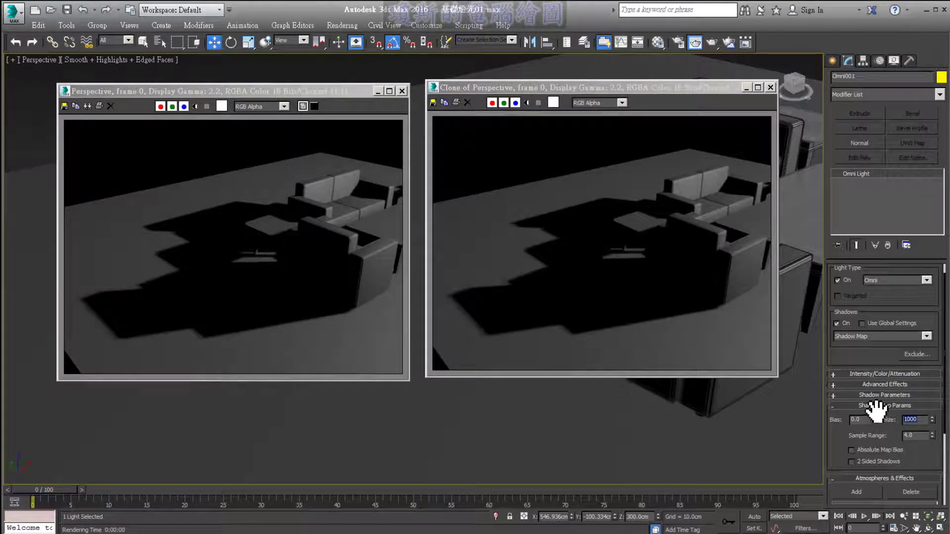
{"action": "type", "text": "4"}
{"action": "key", "text": "Return"}
{"action": "left_click", "coordinate": [711, 43]}
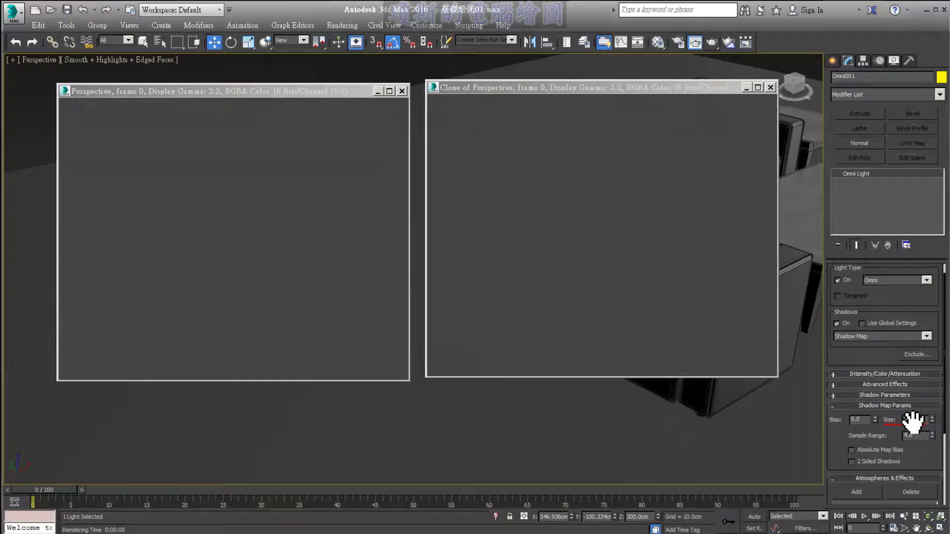
Step: Set shadow map Size to 1500, render, and close the cloned comparison render
{"action": "double_click", "coordinate": [913, 419]}
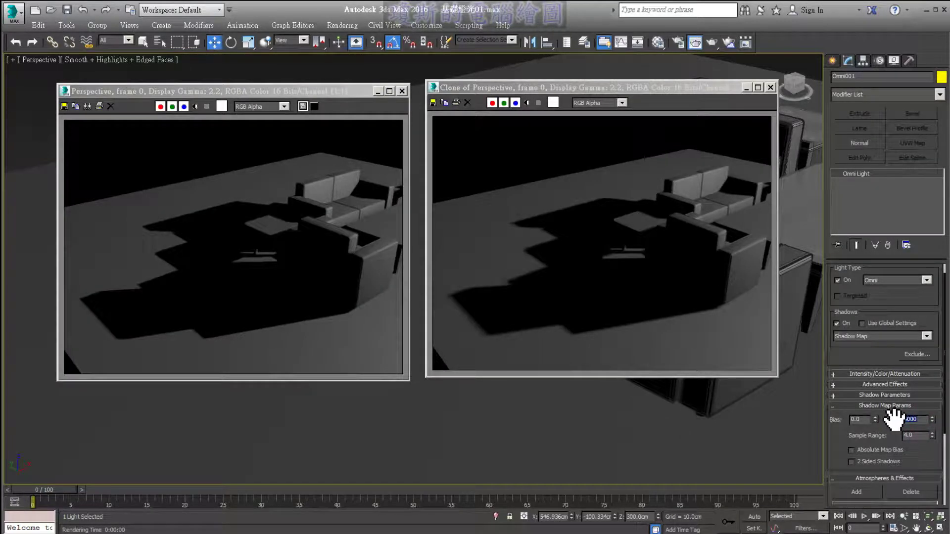
{"action": "type", "text": "150"}
{"action": "key", "text": "Return"}
{"action": "left_click", "coordinate": [712, 43]}
{"action": "left_click_drag", "start_coordinate": [898, 427], "coordinate": [925, 428]}
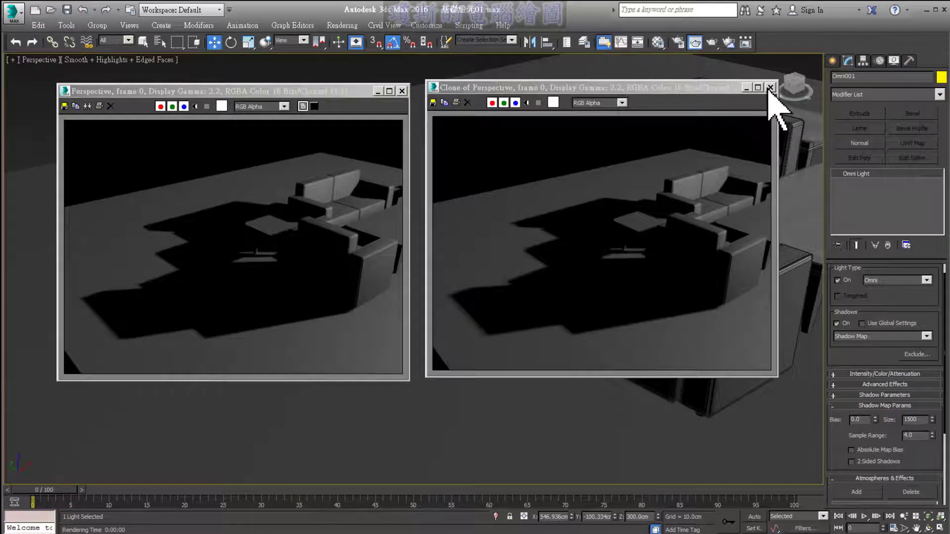
{"action": "left_click", "coordinate": [770, 87]}
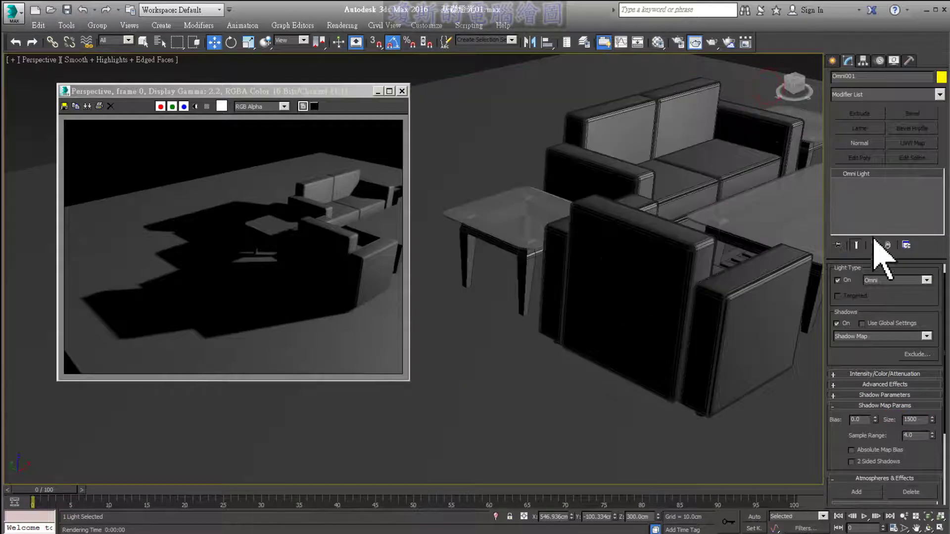
Step: Render the full scene at Size 1500 with Sample Range 0.01
{"action": "mouse_move", "coordinate": [844, 440]}
{"action": "left_mouse_down"}
{"action": "mouse_move", "coordinate": [870, 441]}
{"action": "mouse_move", "coordinate": [847, 440]}
{"action": "left_mouse_up"}
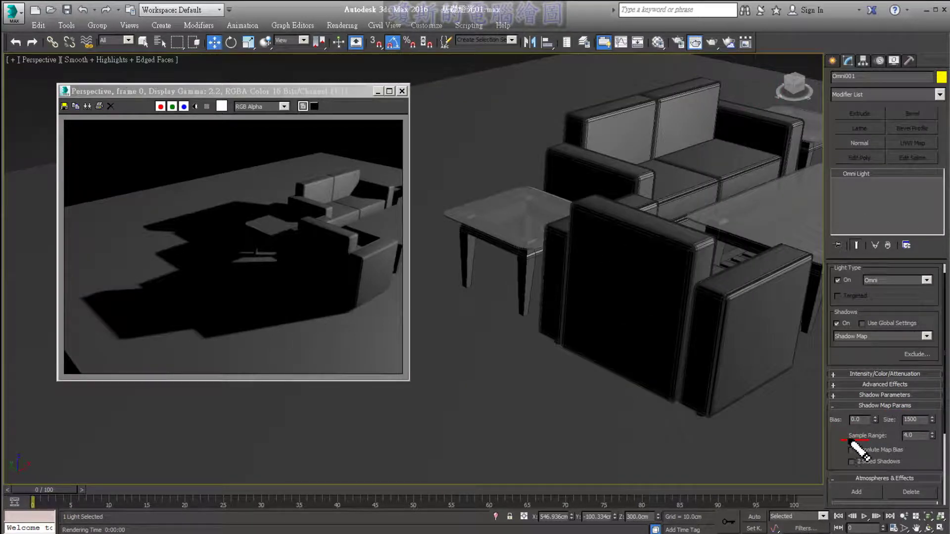
{"action": "key", "text": "Escape"}
{"action": "type", "text": "0.01"}
{"action": "left_click", "coordinate": [711, 43]}
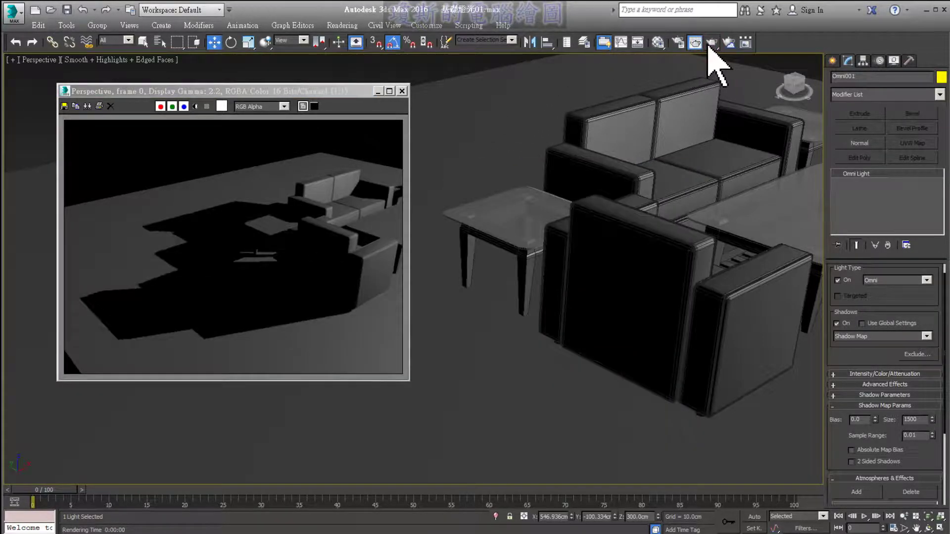
{"action": "left_click", "coordinate": [402, 91]}
Step: Zoom in on the armchair base and render a close-up of its shadow
{"action": "scroll", "coordinate": [551, 220], "scroll_direction": "up", "scroll_amount": 2}
{"action": "scroll", "coordinate": [551, 221], "scroll_direction": "up", "scroll_amount": 2}
{"action": "scroll", "coordinate": [551, 220], "scroll_direction": "up", "scroll_amount": 2}
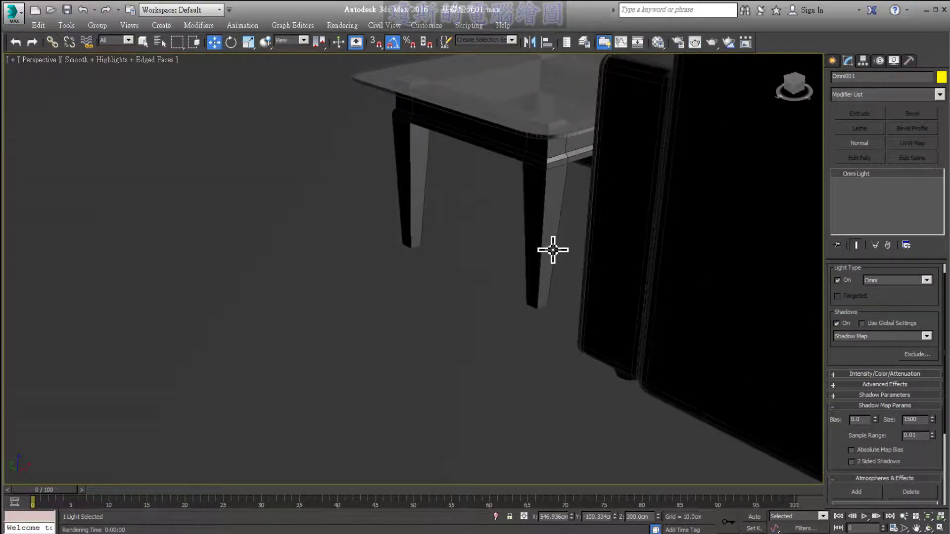
{"action": "scroll", "coordinate": [551, 221], "scroll_direction": "up", "scroll_amount": 2}
{"action": "mouse_move", "coordinate": [599, 250]}
{"action": "middle_mouse_down", "text": "alt"}
{"action": "mouse_move", "coordinate": [632, 287]}
{"action": "mouse_move", "coordinate": [596, 257]}
{"action": "mouse_move", "coordinate": [587, 233]}
{"action": "middle_mouse_up", "text": "alt"}
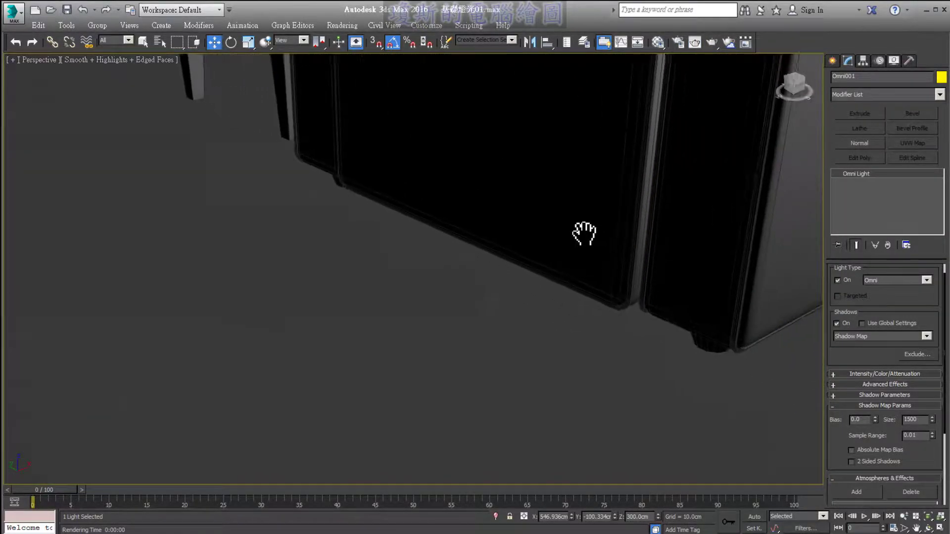
{"action": "left_click", "coordinate": [711, 43]}
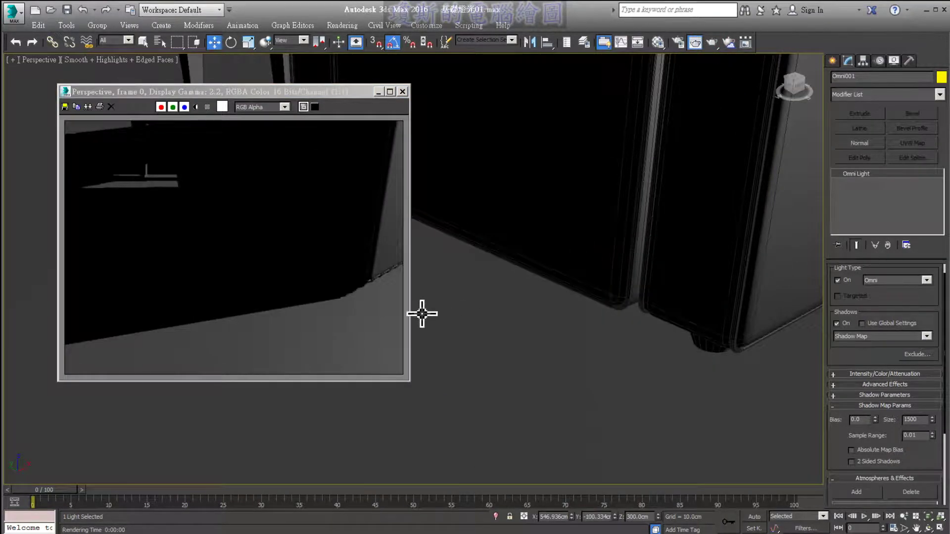
{"action": "left_click", "coordinate": [403, 92]}
Step: Render a close-up of the side table and zoom into its stair-stepped shadow edge
{"action": "middle_click_drag", "start_coordinate": [452, 206], "coordinate": [539, 259], "text": "alt"}
{"action": "scroll", "coordinate": [539, 258], "scroll_direction": "down", "scroll_amount": 5}
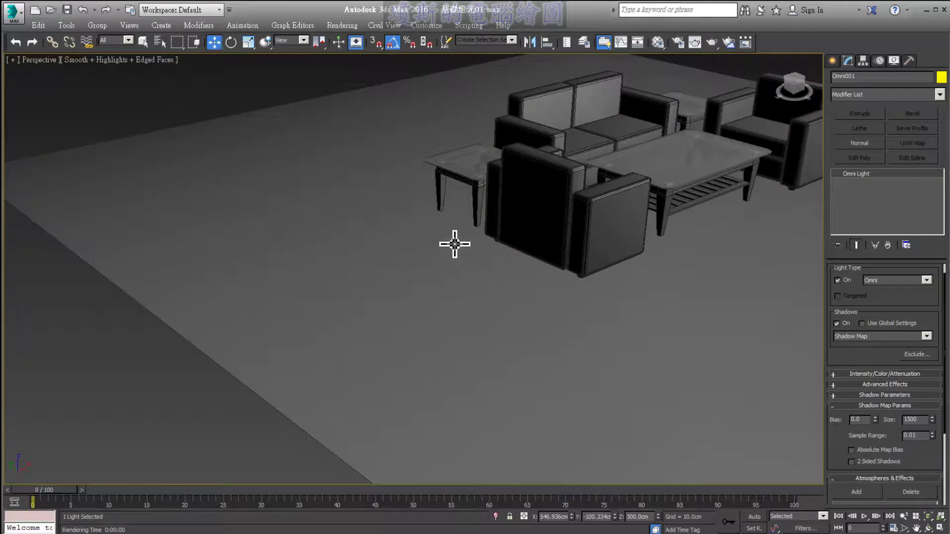
{"action": "scroll", "coordinate": [524, 311], "scroll_direction": "up", "scroll_amount": 3}
{"action": "scroll", "coordinate": [524, 311], "scroll_direction": "up", "scroll_amount": 3}
{"action": "mouse_move", "coordinate": [520, 314]}
{"action": "middle_mouse_down"}
{"action": "mouse_move", "coordinate": [562, 312]}
{"action": "mouse_move", "coordinate": [715, 111]}
{"action": "middle_mouse_up"}
{"action": "left_click", "coordinate": [712, 43]}
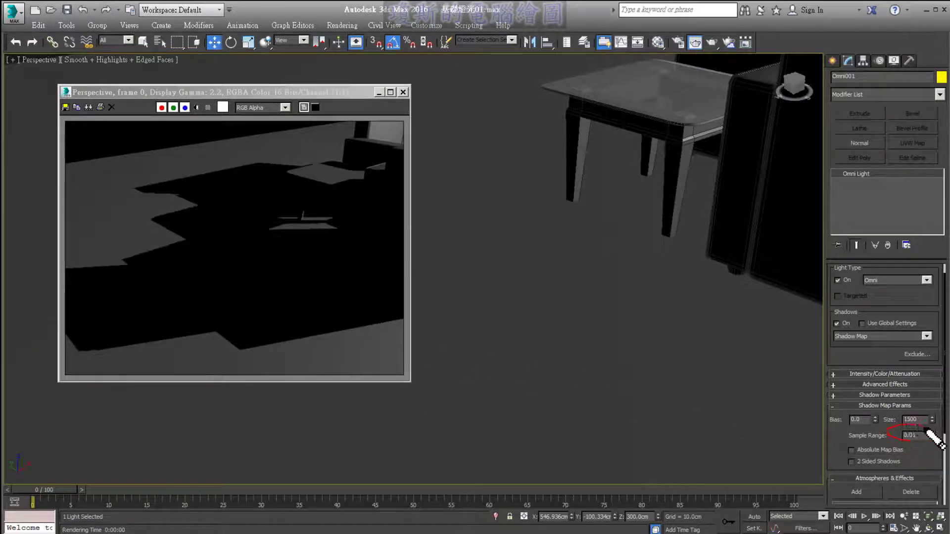
{"action": "left_click", "coordinate": [284, 315]}
{"action": "scroll", "coordinate": [148, 282], "scroll_direction": "up", "scroll_amount": 1}
{"action": "scroll", "coordinate": [149, 283], "scroll_direction": "up", "scroll_amount": 1}
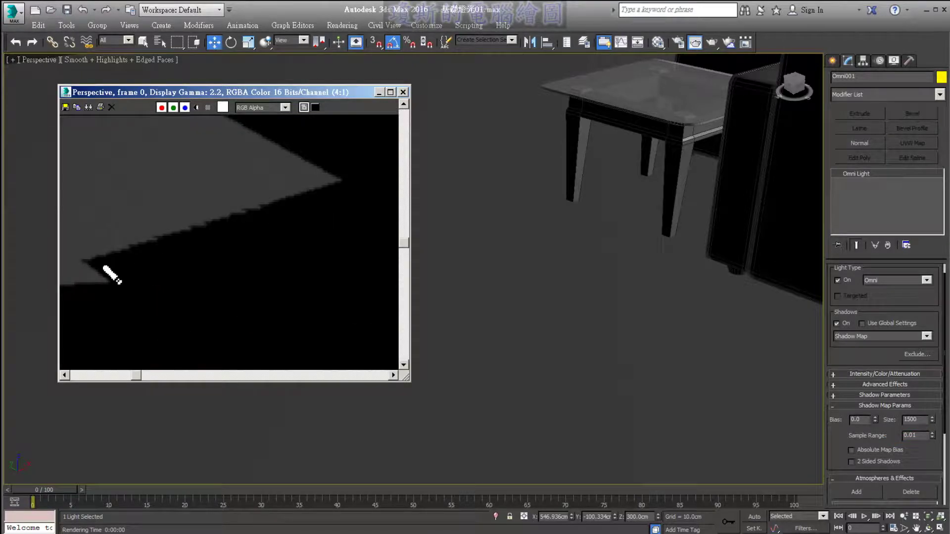
{"action": "left_click_drag", "start_coordinate": [105, 259], "coordinate": [249, 207]}
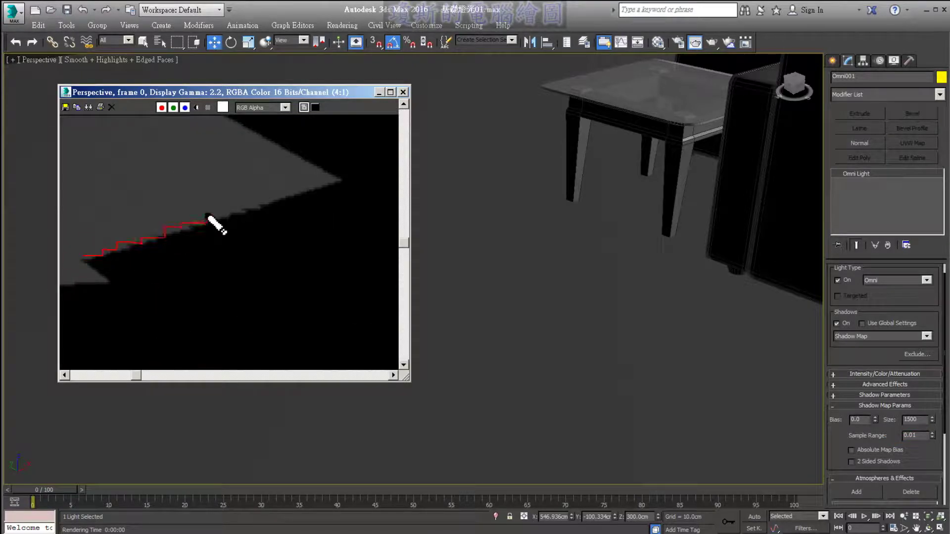
{"action": "scroll", "coordinate": [272, 276], "scroll_direction": "down", "scroll_amount": 1}
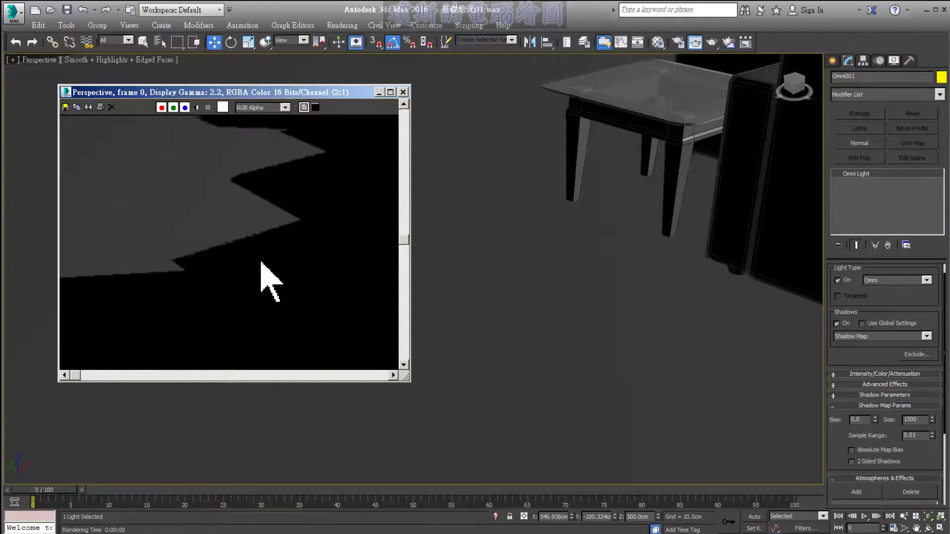
{"action": "scroll", "coordinate": [266, 275], "scroll_direction": "down", "scroll_amount": 1}
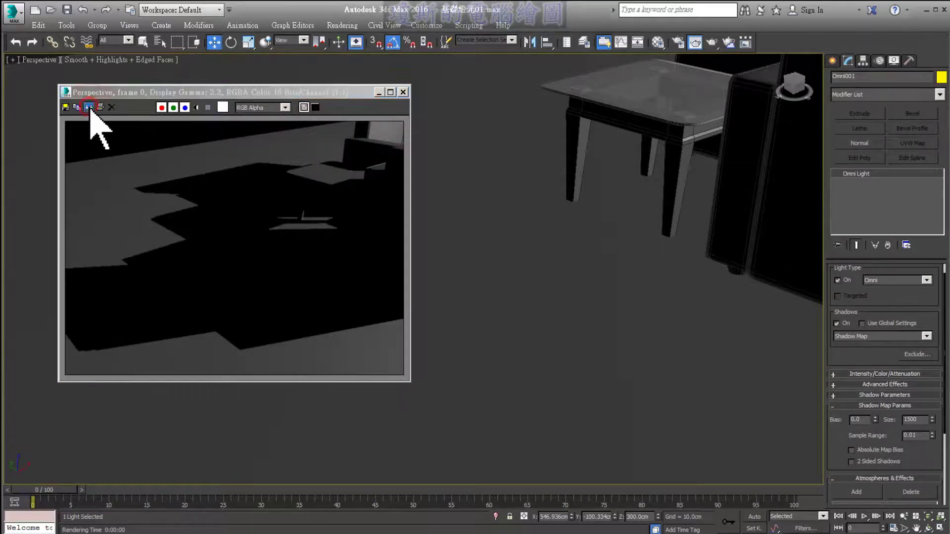
Step: Clone the Sample Range 0.01 render aside, then set Sample Range to 10.0 and re-render
{"action": "left_click", "coordinate": [88, 107]}
{"action": "left_click_drag", "start_coordinate": [354, 155], "coordinate": [439, 105]}
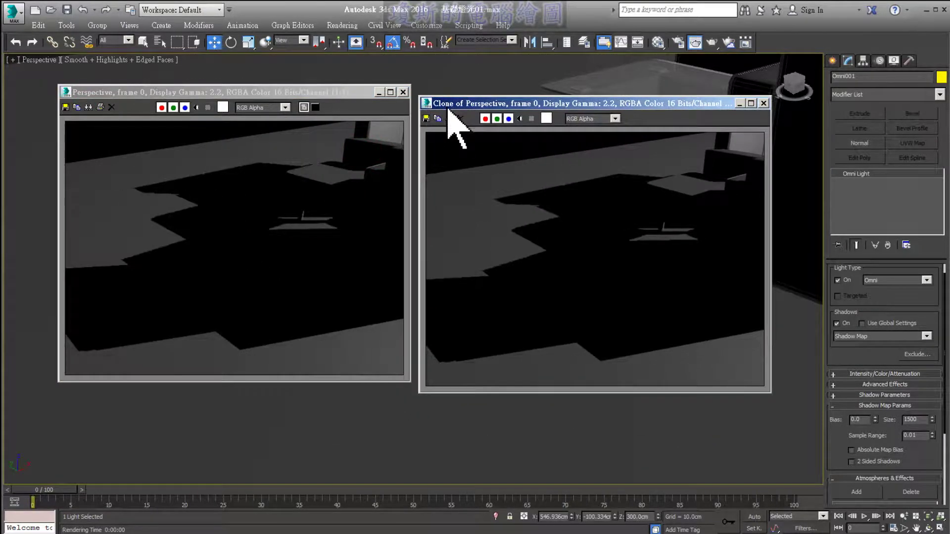
{"action": "double_click", "coordinate": [913, 435]}
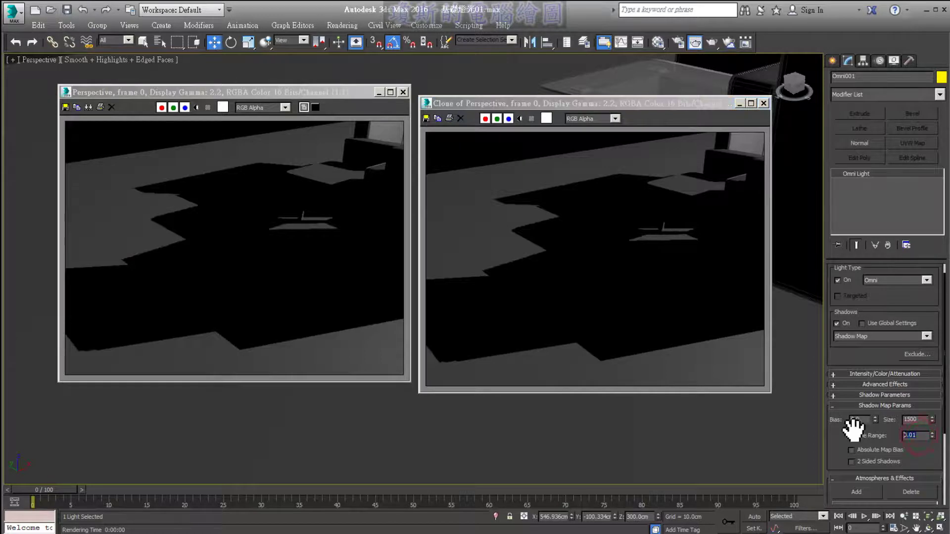
{"action": "type", "text": "1"}
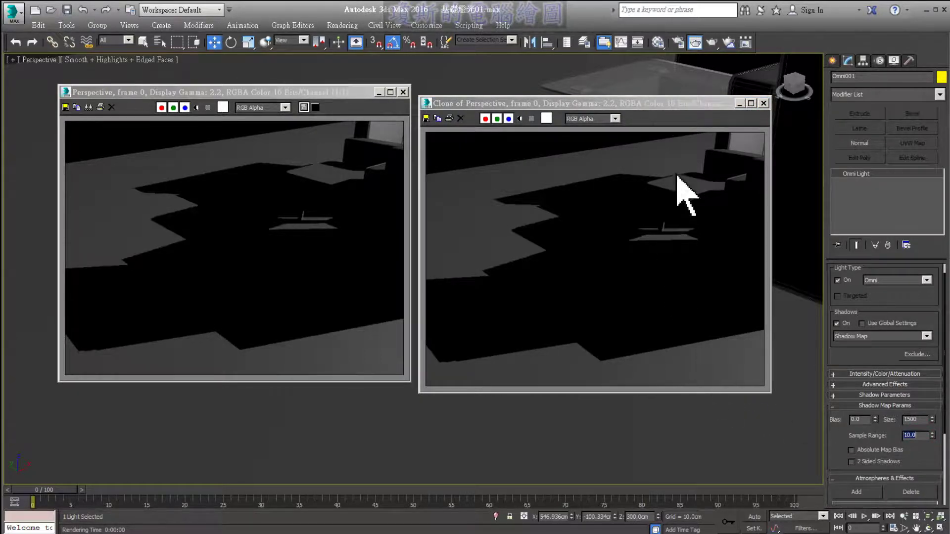
{"action": "left_click", "coordinate": [712, 44]}
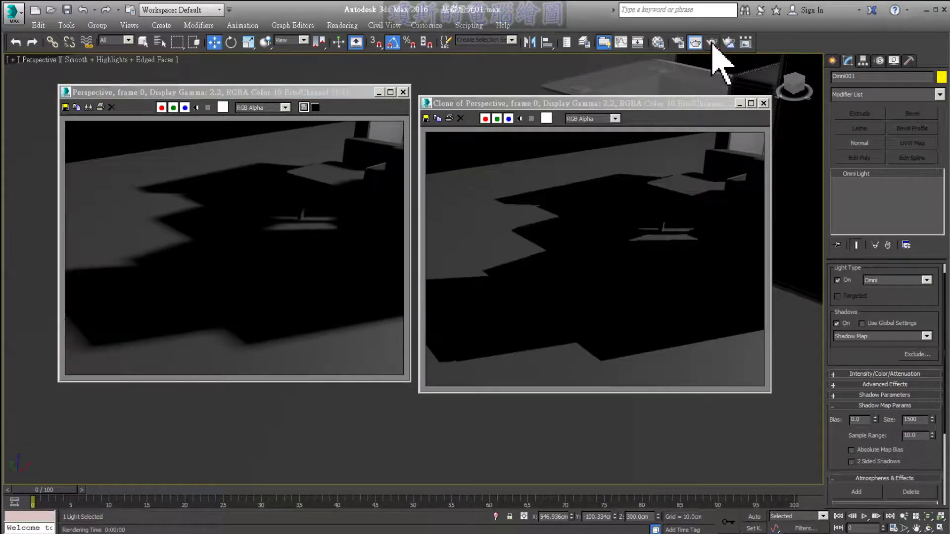
Step: Annotate the soft 10.0 shadow edge against the jagged 0.01 edge, then clear the marks
{"action": "left_click_drag", "start_coordinate": [197, 262], "coordinate": [212, 256]}
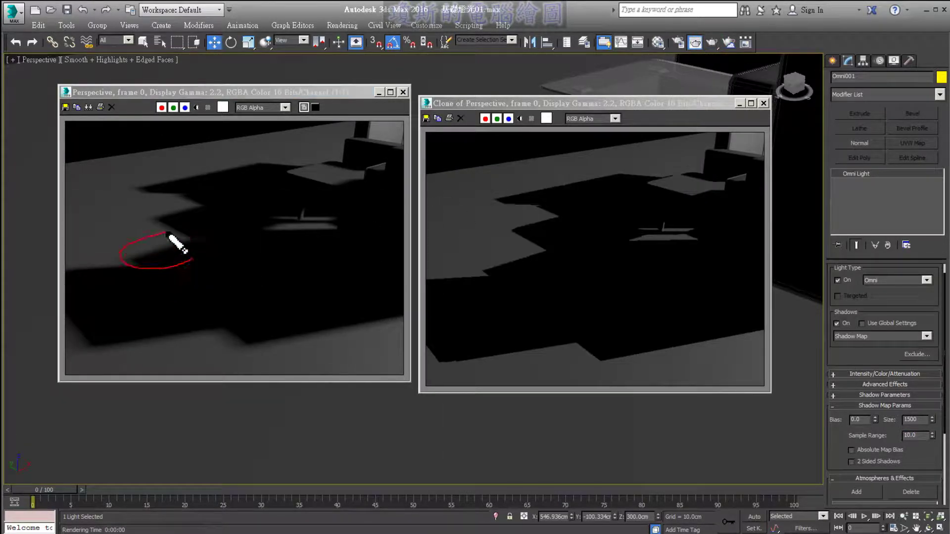
{"action": "mouse_move", "coordinate": [476, 267]}
{"action": "left_mouse_down"}
{"action": "mouse_move", "coordinate": [559, 265]}
{"action": "mouse_move", "coordinate": [495, 287]}
{"action": "mouse_move", "coordinate": [524, 313]}
{"action": "left_mouse_up"}
{"action": "left_click_drag", "start_coordinate": [540, 296], "coordinate": [556, 310]}
{"action": "left_click_drag", "start_coordinate": [600, 324], "coordinate": [476, 324]}
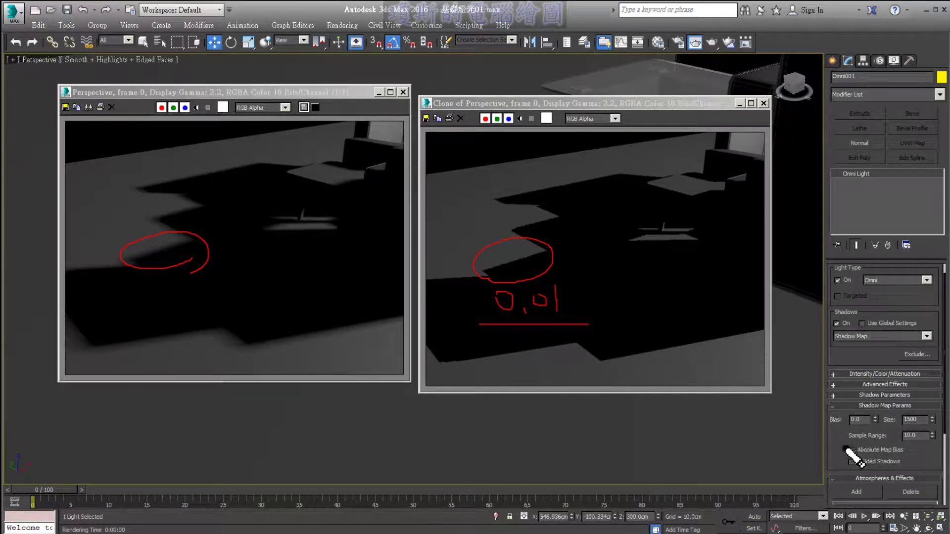
{"action": "left_click_drag", "start_coordinate": [844, 442], "coordinate": [880, 442]}
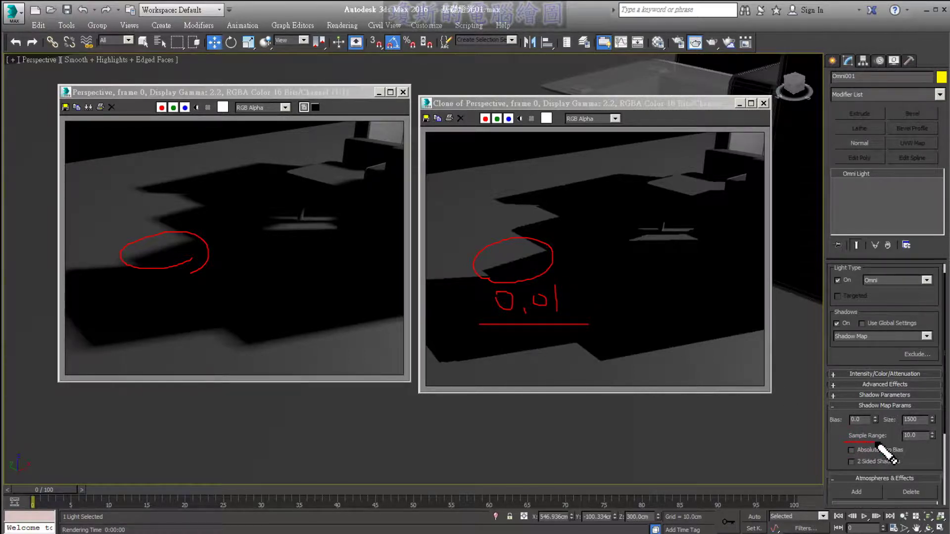
{"action": "mouse_move", "coordinate": [536, 173]}
{"action": "left_mouse_down"}
{"action": "mouse_move", "coordinate": [521, 236]}
{"action": "mouse_move", "coordinate": [541, 240]}
{"action": "left_mouse_up"}
{"action": "left_click_drag", "start_coordinate": [544, 208], "coordinate": [541, 248]}
{"action": "left_click_drag", "start_coordinate": [483, 271], "coordinate": [508, 266]}
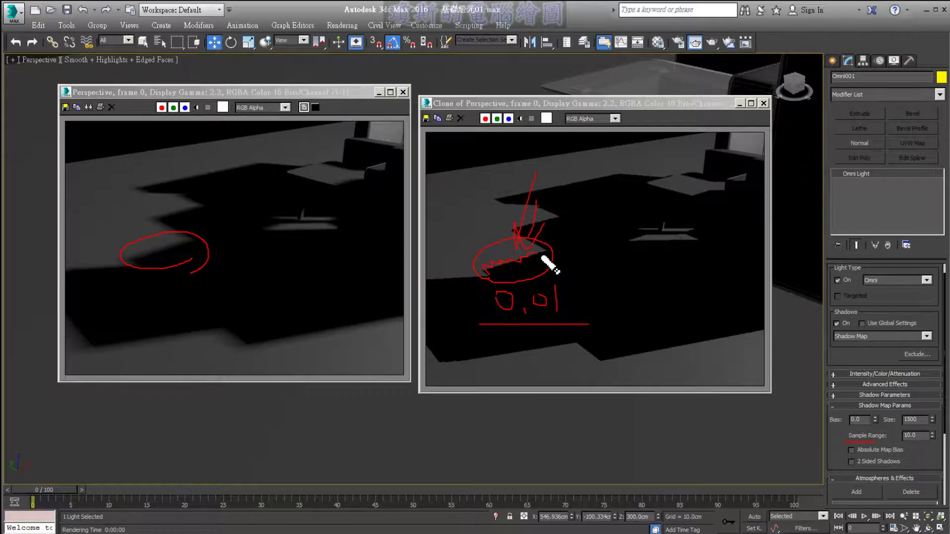
{"action": "mouse_move", "coordinate": [189, 290]}
{"action": "left_mouse_down"}
{"action": "mouse_move", "coordinate": [189, 311]}
{"action": "mouse_move", "coordinate": [210, 293]}
{"action": "left_mouse_up"}
{"action": "mouse_move", "coordinate": [163, 171]}
{"action": "left_mouse_down"}
{"action": "mouse_move", "coordinate": [145, 240]}
{"action": "mouse_move", "coordinate": [169, 224]}
{"action": "left_mouse_up"}
{"action": "mouse_move", "coordinate": [194, 193]}
{"action": "left_mouse_down"}
{"action": "mouse_move", "coordinate": [203, 218]}
{"action": "mouse_move", "coordinate": [197, 253]}
{"action": "mouse_move", "coordinate": [144, 272]}
{"action": "mouse_move", "coordinate": [174, 248]}
{"action": "mouse_move", "coordinate": [165, 262]}
{"action": "left_mouse_up"}
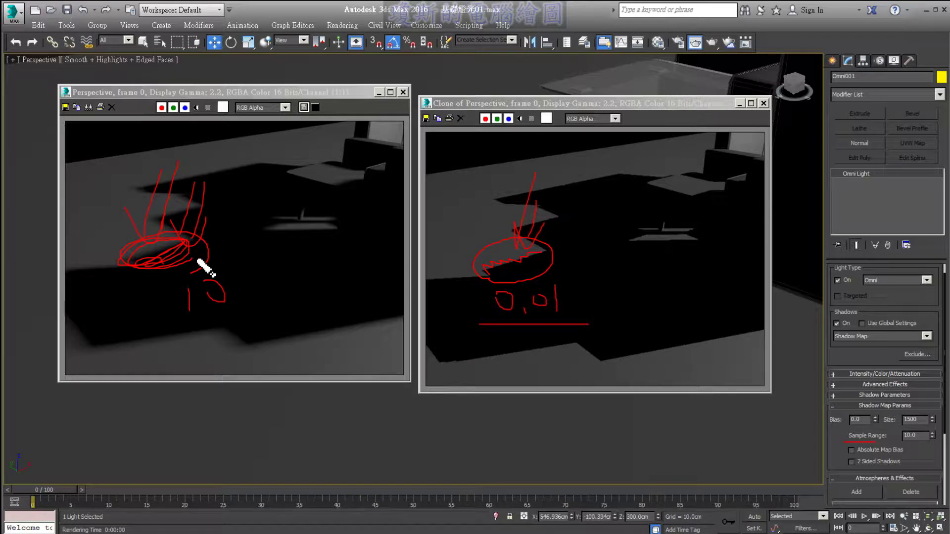
{"action": "key", "text": "Escape"}
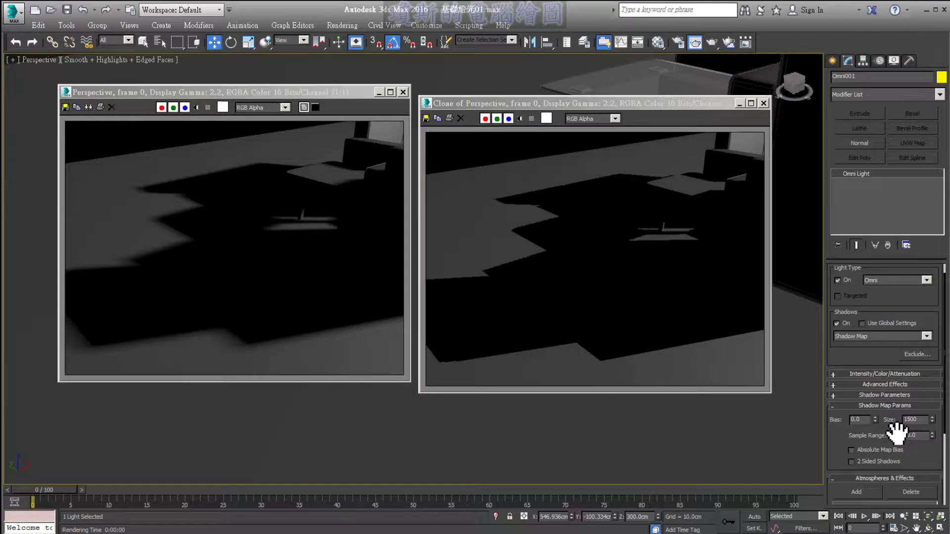
Step: Render with Sample Range 50, then annotate the Bias, Size and Sample Range settings
{"action": "double_click", "coordinate": [918, 435]}
{"action": "type", "text": "50"}
{"action": "left_click", "coordinate": [727, 43]}
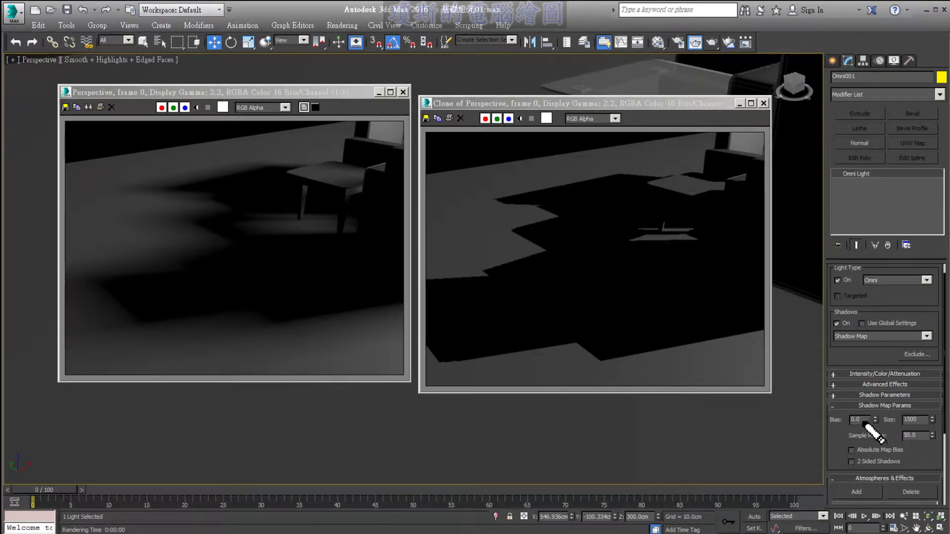
{"action": "left_click_drag", "start_coordinate": [857, 413], "coordinate": [920, 432]}
{"action": "left_click_drag", "start_coordinate": [919, 432], "coordinate": [931, 400]}
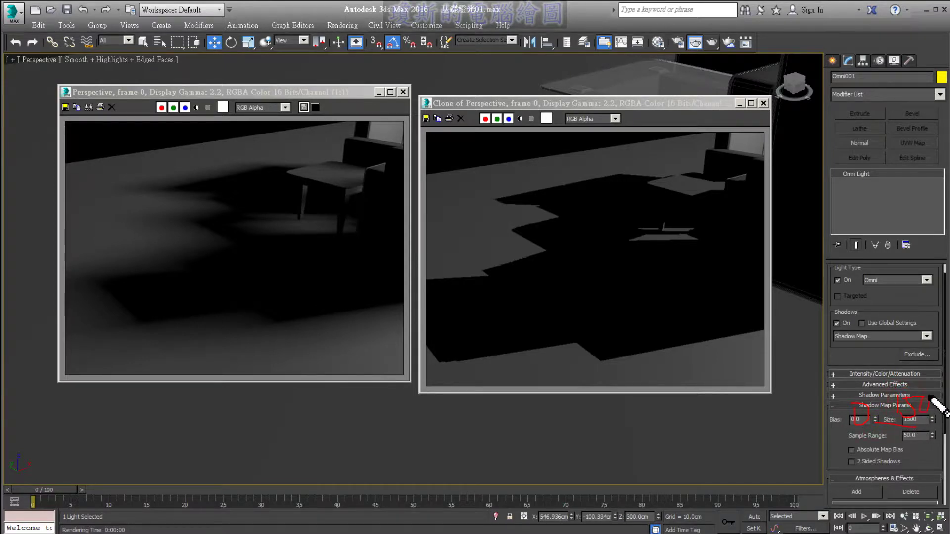
{"action": "left_click_drag", "start_coordinate": [919, 440], "coordinate": [929, 434]}
{"action": "key", "text": "Escape"}
Step: Lower Sample Range to 15.0, re-render, and close the cloned comparison render
{"action": "double_click", "coordinate": [918, 436]}
{"action": "type", "text": "1"}
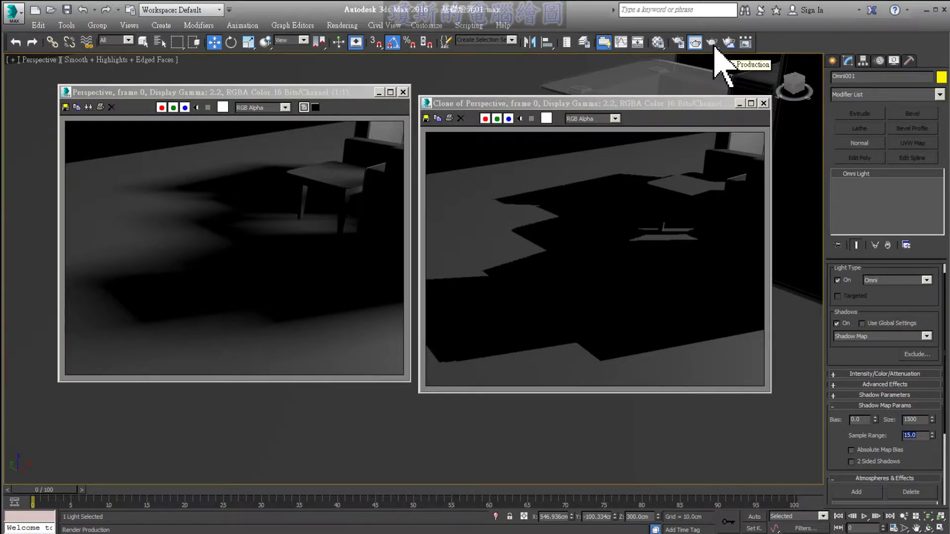
{"action": "left_click", "coordinate": [712, 43]}
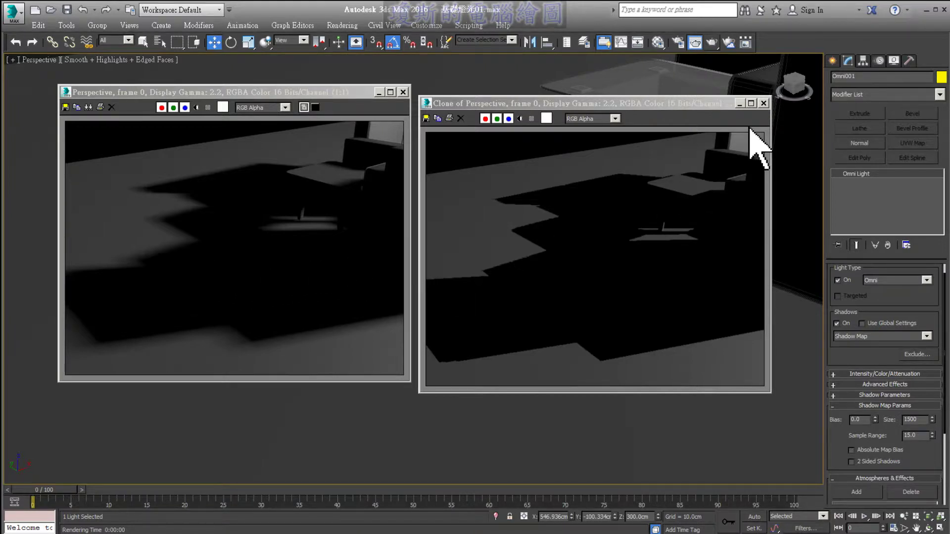
{"action": "left_click", "coordinate": [765, 104]}
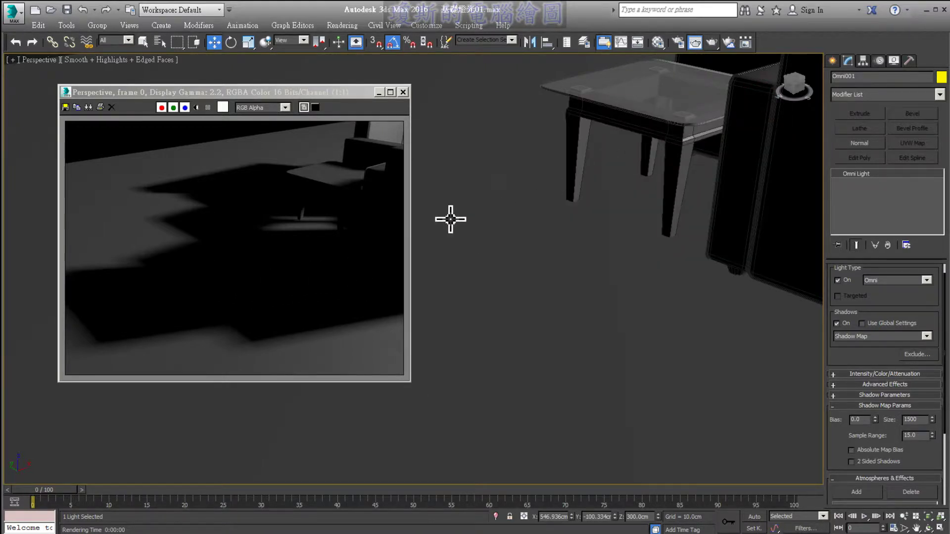
Step: Zoom out to frame the whole sofa set, render it, and circle the resulting shadow
{"action": "left_click", "coordinate": [404, 92]}
{"action": "scroll", "coordinate": [629, 269], "scroll_direction": "down", "scroll_amount": 5}
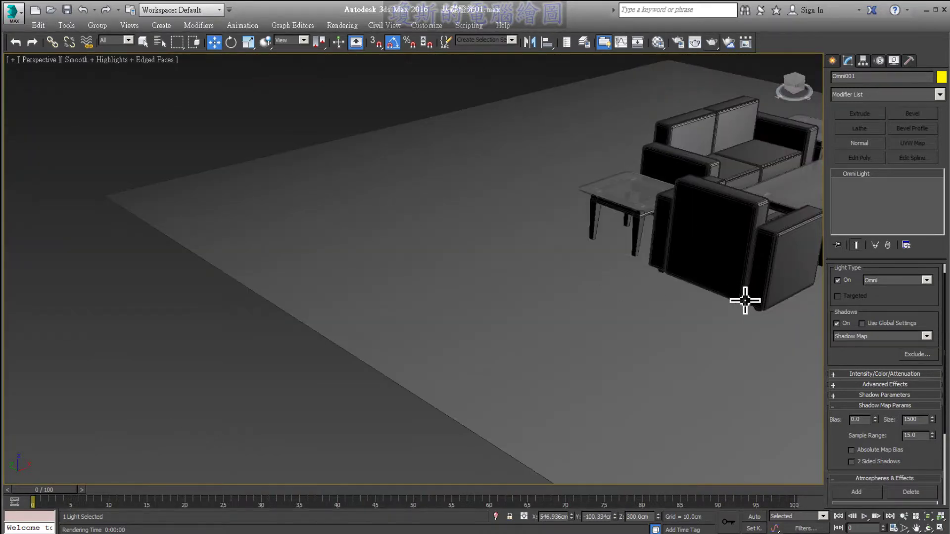
{"action": "scroll", "coordinate": [747, 297], "scroll_direction": "up", "scroll_amount": 2}
{"action": "scroll", "coordinate": [607, 335], "scroll_direction": "up", "scroll_amount": 2}
{"action": "scroll", "coordinate": [530, 329], "scroll_direction": "up", "scroll_amount": 1}
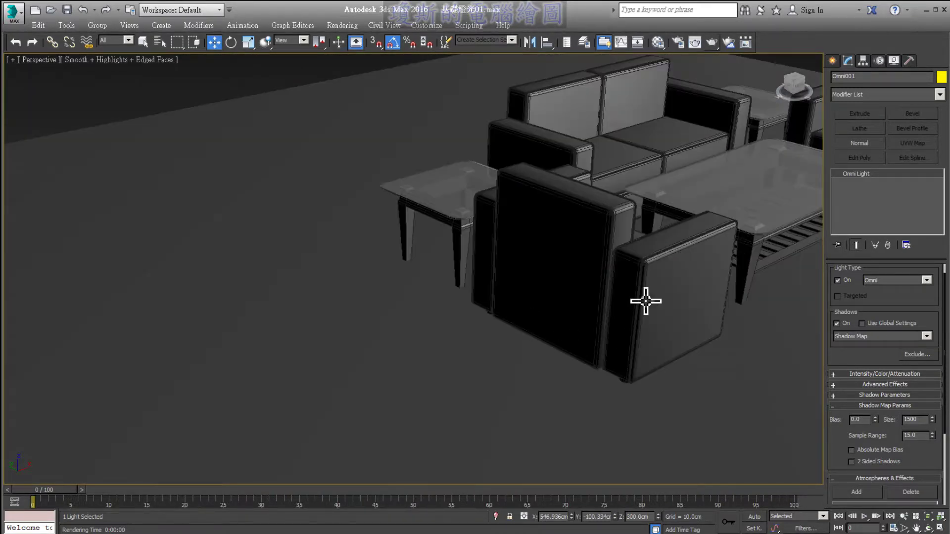
{"action": "left_click", "coordinate": [711, 43]}
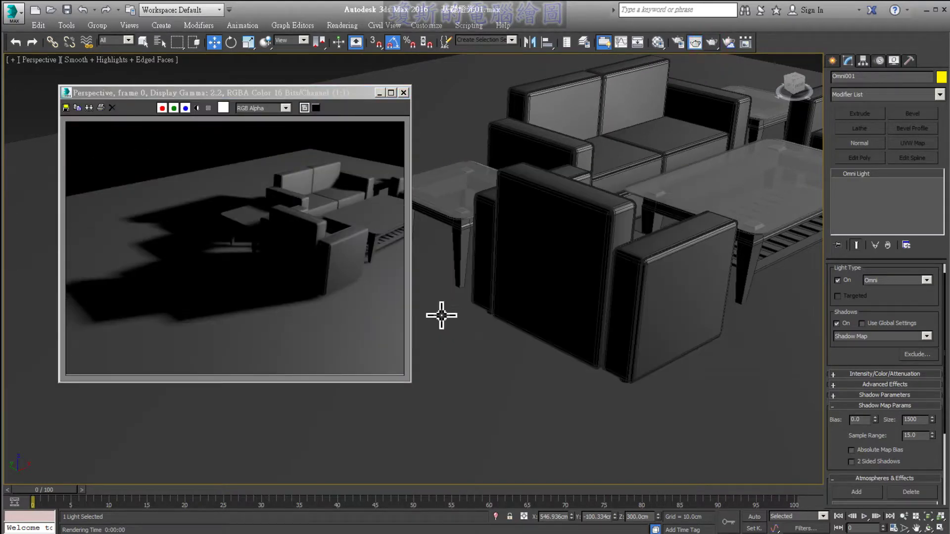
{"action": "mouse_move", "coordinate": [157, 340]}
{"action": "left_mouse_down"}
{"action": "mouse_move", "coordinate": [66, 267]}
{"action": "mouse_move", "coordinate": [197, 259]}
{"action": "mouse_move", "coordinate": [123, 335]}
{"action": "mouse_move", "coordinate": [100, 256]}
{"action": "left_mouse_up"}
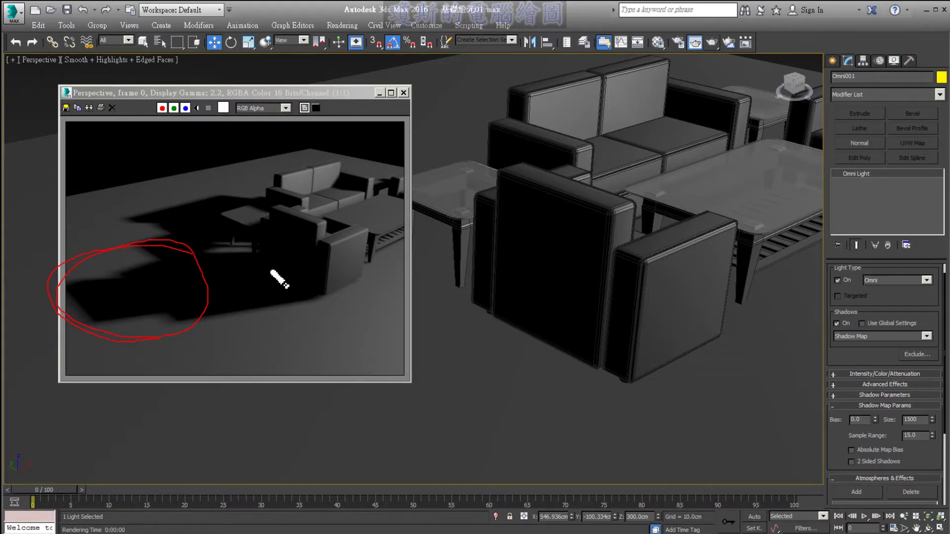
{"action": "key", "text": "Escape"}
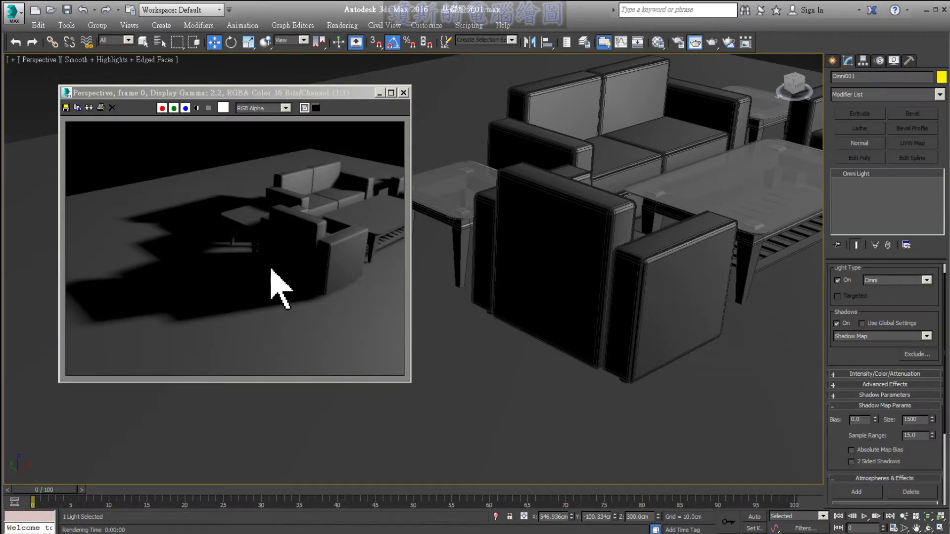
Step: Annotate the Shadow Map type, Bias 0.0 and Size 1500 in the shadow parameters
{"action": "mouse_move", "coordinate": [806, 413]}
{"action": "left_mouse_down"}
{"action": "mouse_move", "coordinate": [876, 434]}
{"action": "mouse_move", "coordinate": [821, 402]}
{"action": "left_mouse_up"}
{"action": "mouse_move", "coordinate": [911, 409]}
{"action": "left_mouse_down"}
{"action": "mouse_move", "coordinate": [867, 407]}
{"action": "mouse_move", "coordinate": [933, 451]}
{"action": "left_mouse_up"}
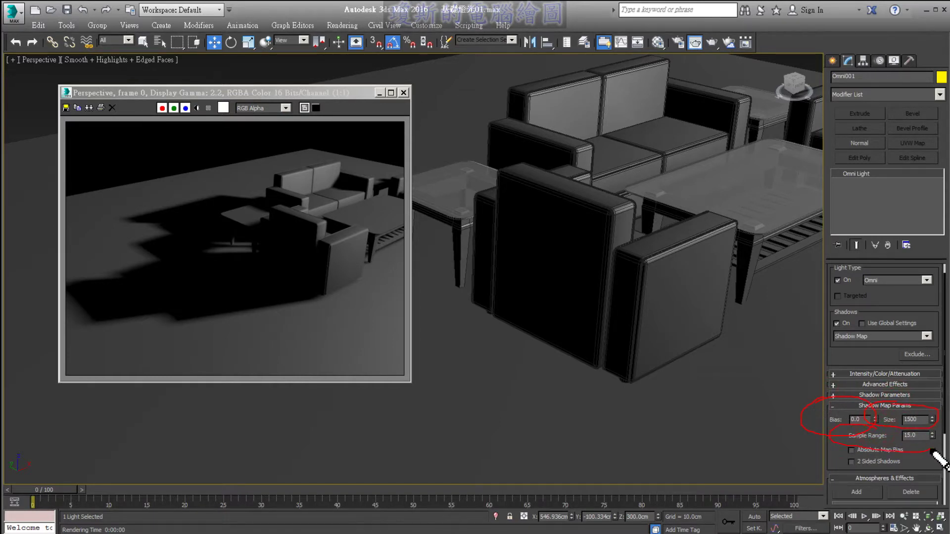
{"action": "key", "text": "e"}
{"action": "left_click_drag", "start_coordinate": [842, 426], "coordinate": [927, 428]}
{"action": "key", "text": "ctrl+z"}
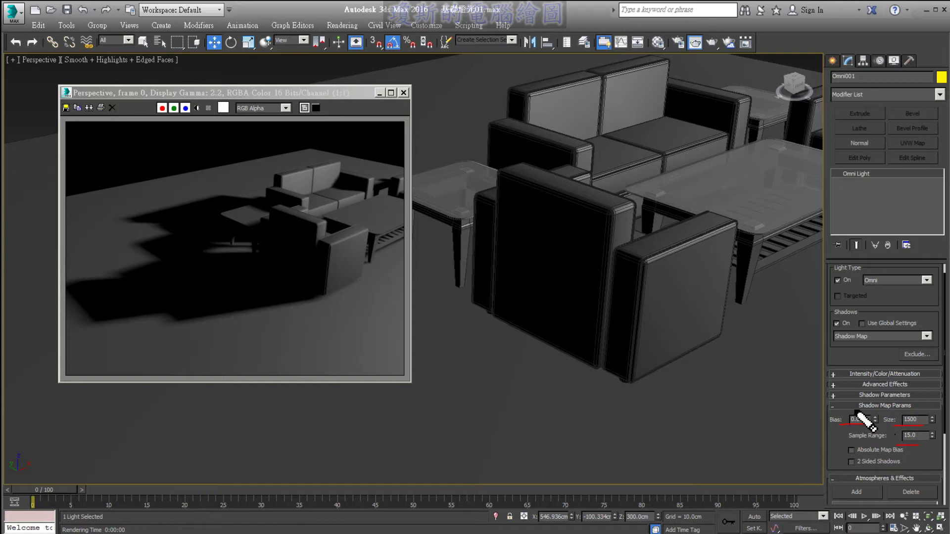
{"action": "left_click_drag", "start_coordinate": [863, 415], "coordinate": [904, 416]}
{"action": "left_click_drag", "start_coordinate": [830, 402], "coordinate": [832, 402]}
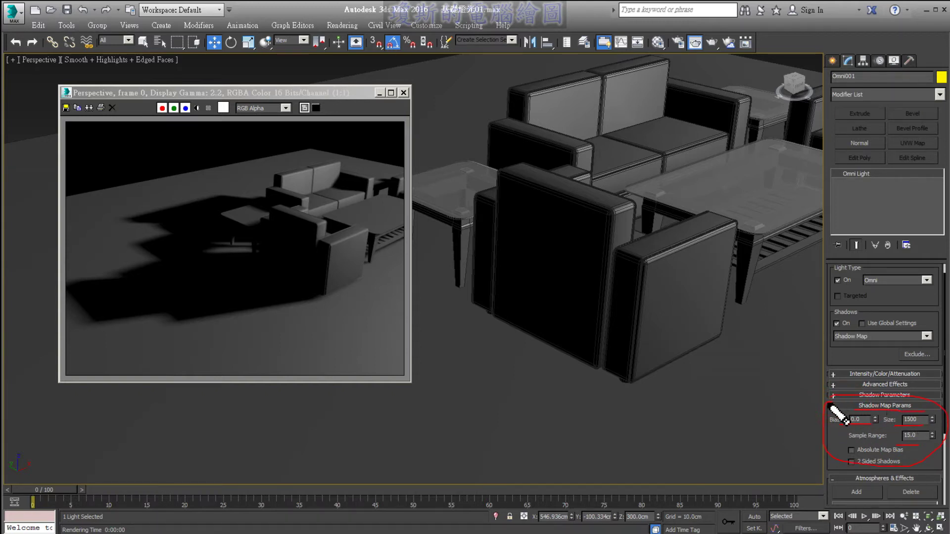
{"action": "mouse_move", "coordinate": [839, 337]}
{"action": "left_mouse_down"}
{"action": "mouse_move", "coordinate": [860, 343]}
{"action": "mouse_move", "coordinate": [856, 364]}
{"action": "mouse_move", "coordinate": [856, 341]}
{"action": "mouse_move", "coordinate": [783, 425]}
{"action": "mouse_move", "coordinate": [831, 420]}
{"action": "left_mouse_up"}
{"action": "left_click_drag", "start_coordinate": [831, 424], "coordinate": [801, 434]}
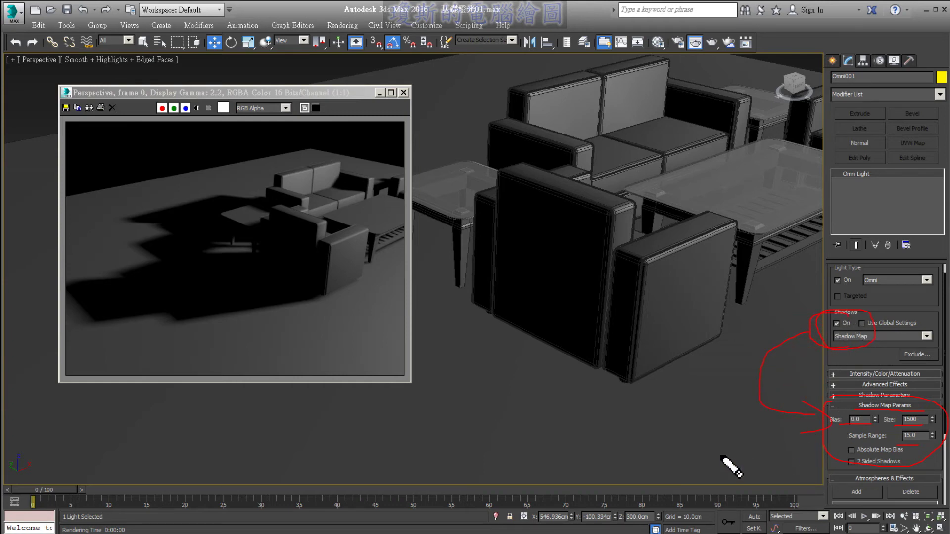